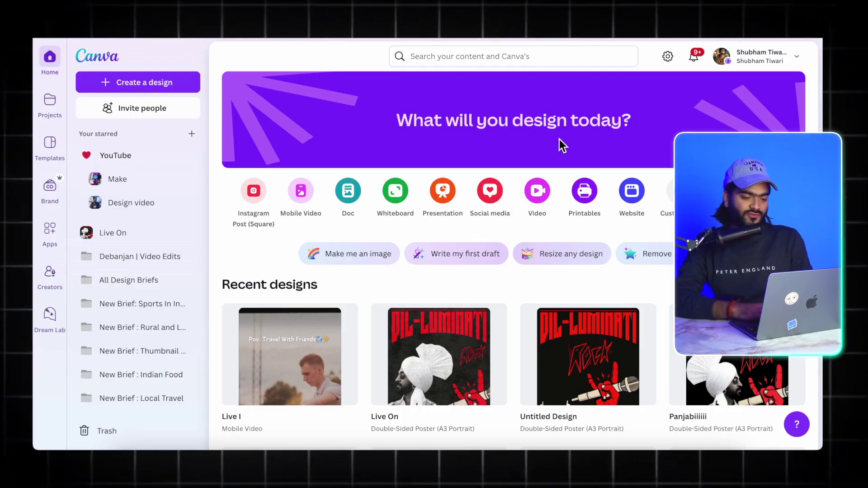
- Create a new blank Mobile Video design from the Canva home page
click(529, 191)
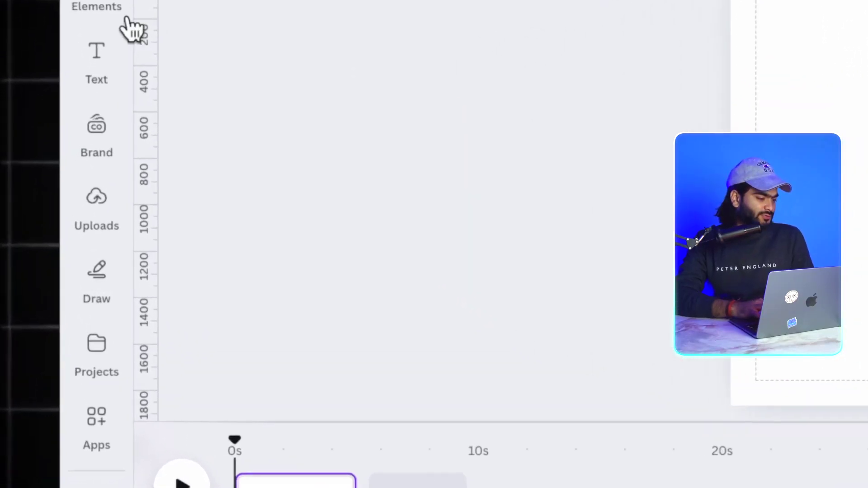
- Search Elements for 'travel' and filter the results to Photos
click(98, 130)
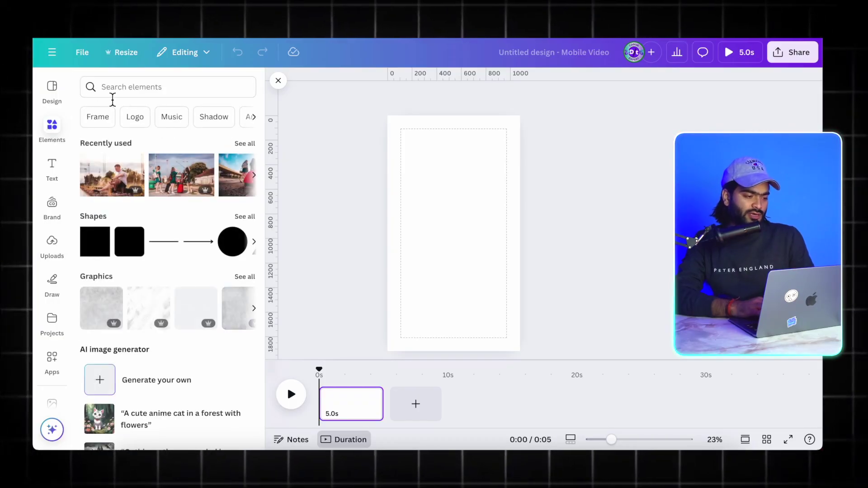
click(132, 90)
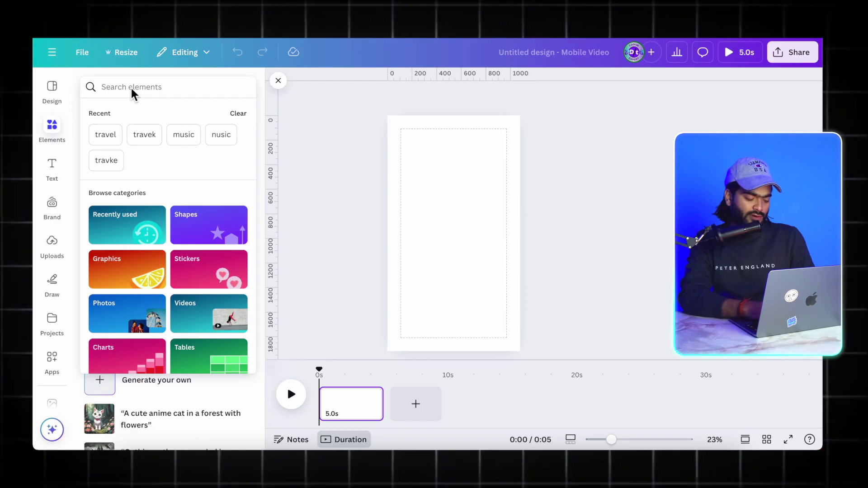
text(trave)
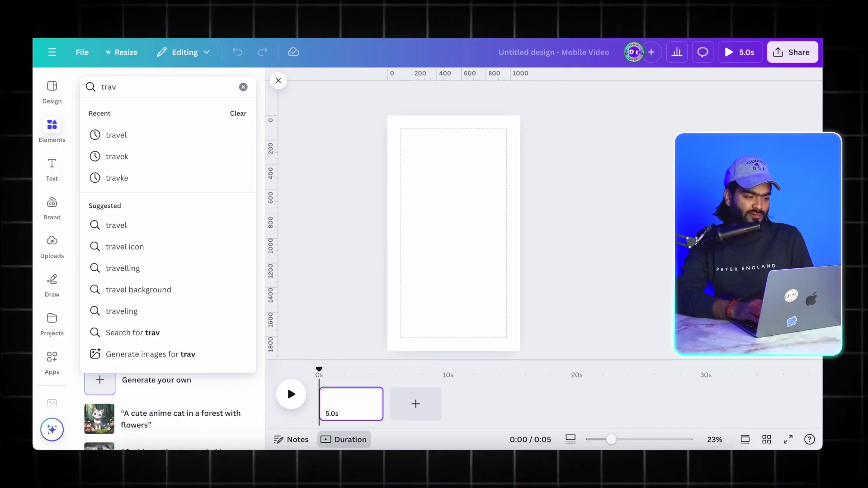
text(el)
key(Return)
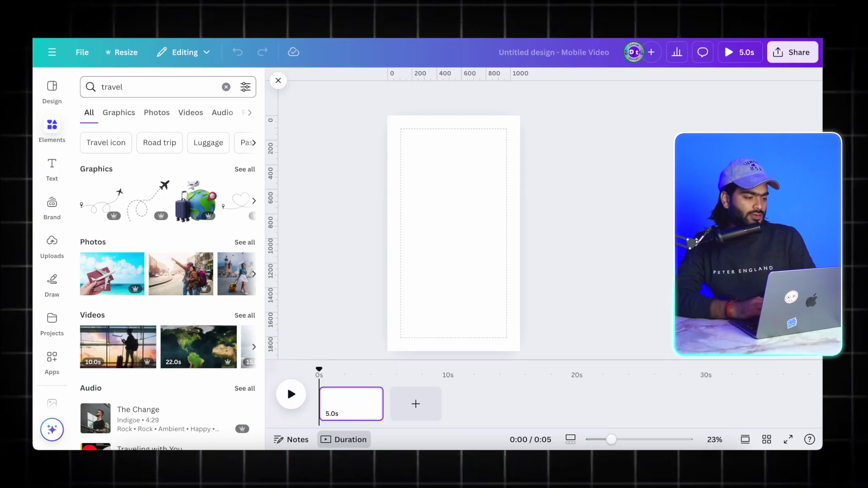
click(122, 113)
click(155, 113)
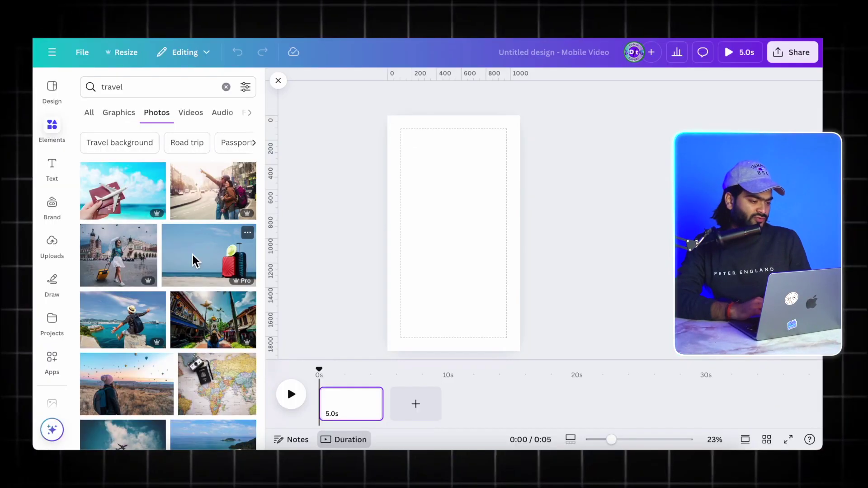
scroll(492, 412, down, 2)
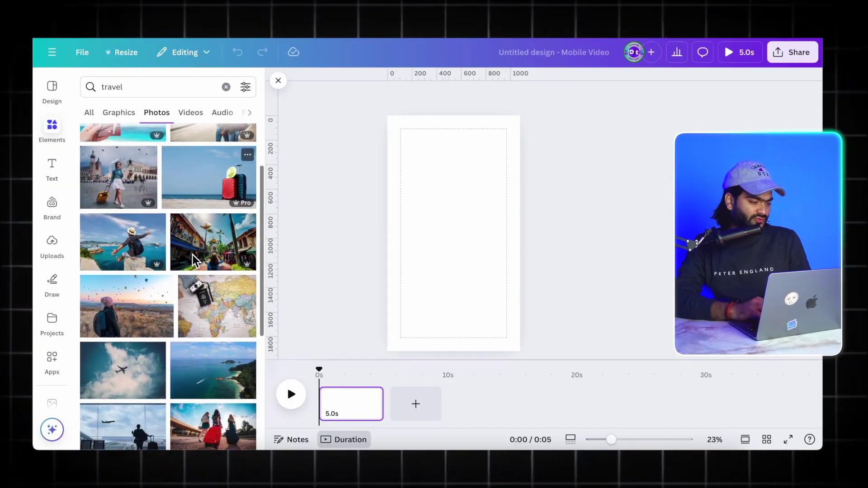
scroll(194, 260, down, 4)
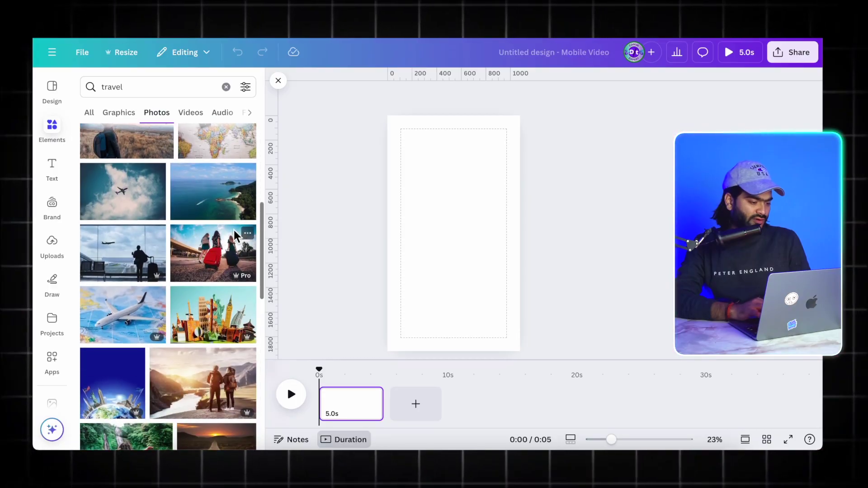
- Show the details of the Girls Traveling by Train photo
click(248, 234)
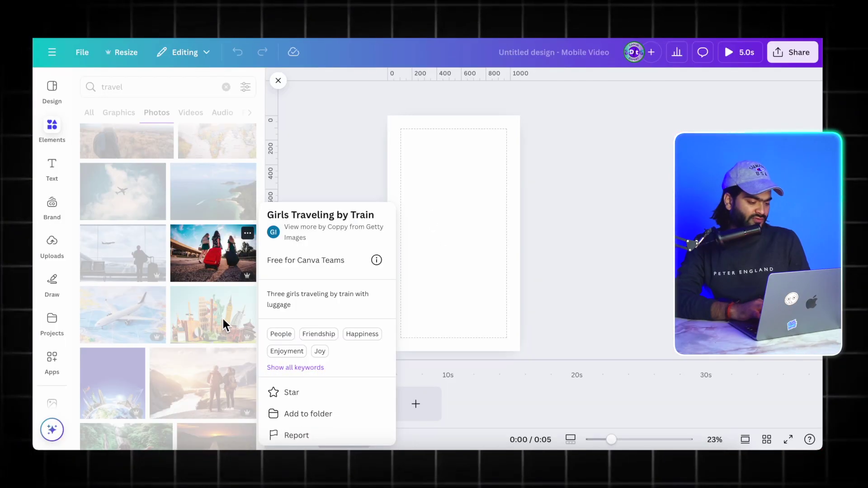
click(357, 340)
click(247, 233)
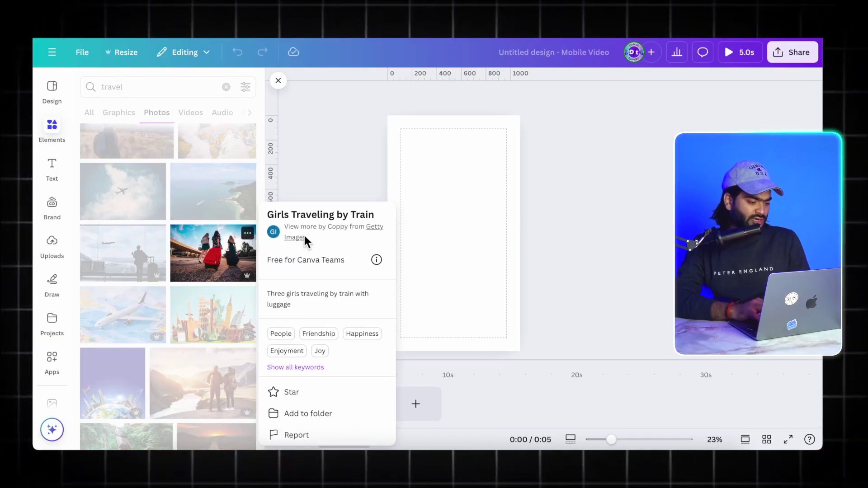
- Open the Coppy contributor's collection and search it for 'travel'
click(324, 232)
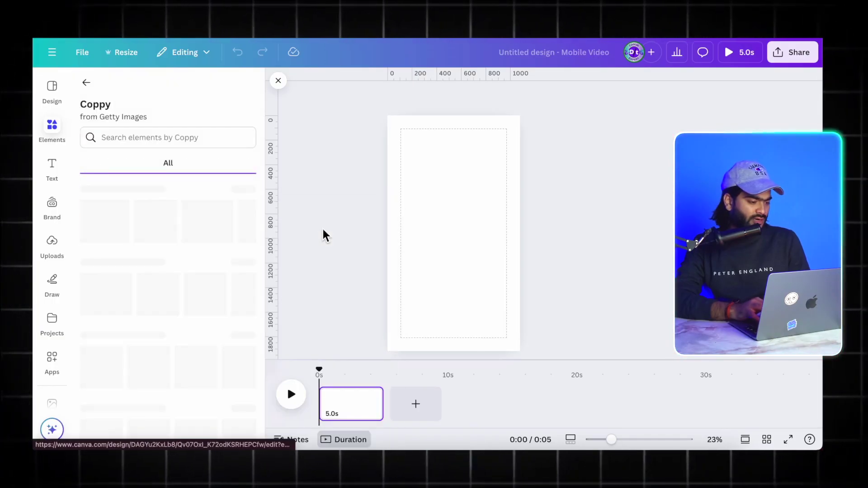
click(140, 138)
text(travek)
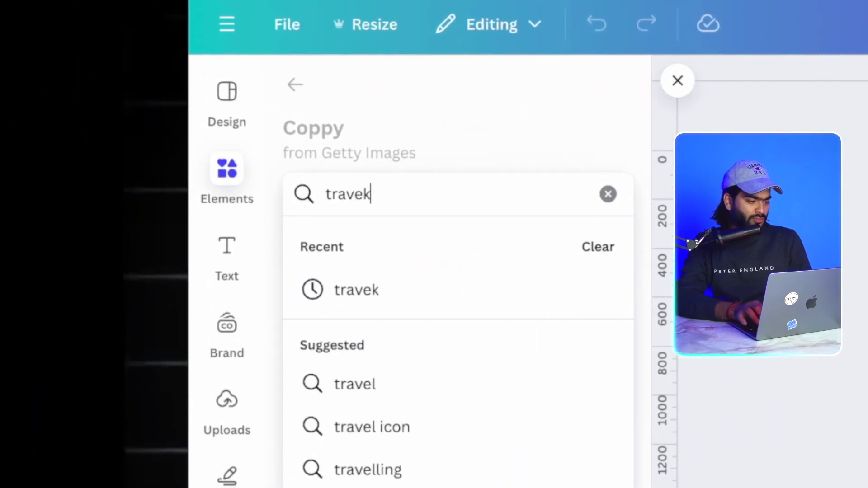
key(BackSpace)
text(l)
key(Return)
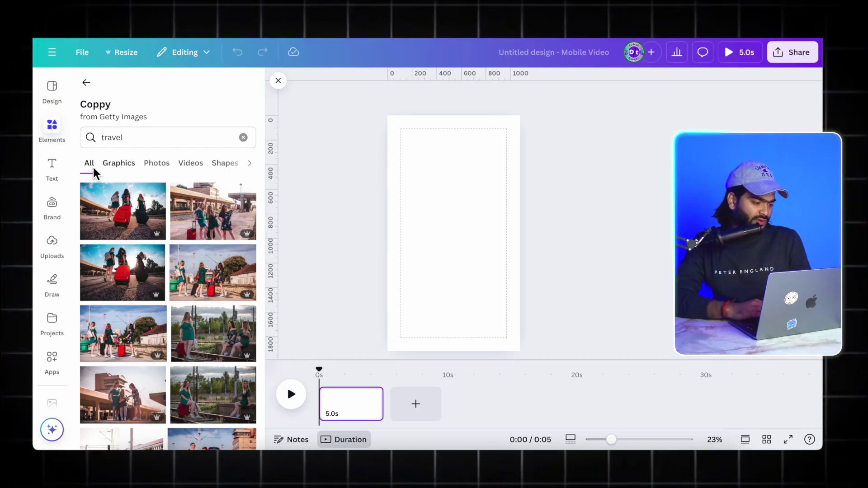
- Add the train station photo to the page, move it up, then delete it
click(128, 214)
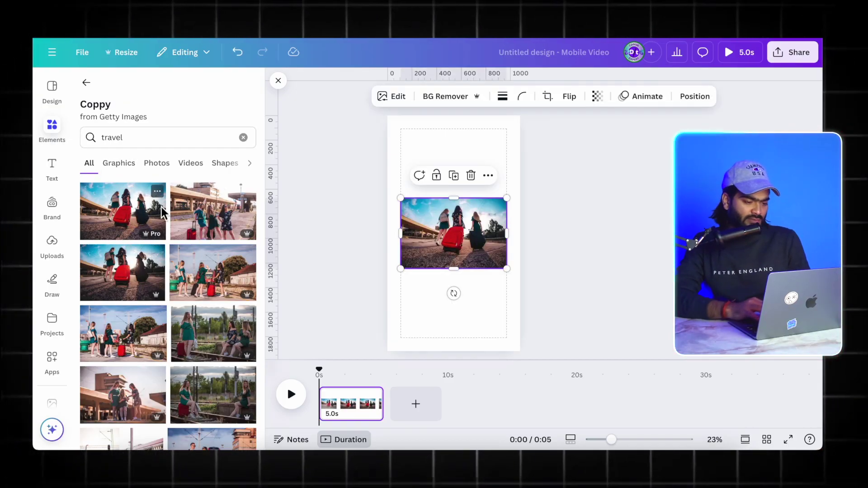
drag(464, 238, 463, 169)
click(470, 222)
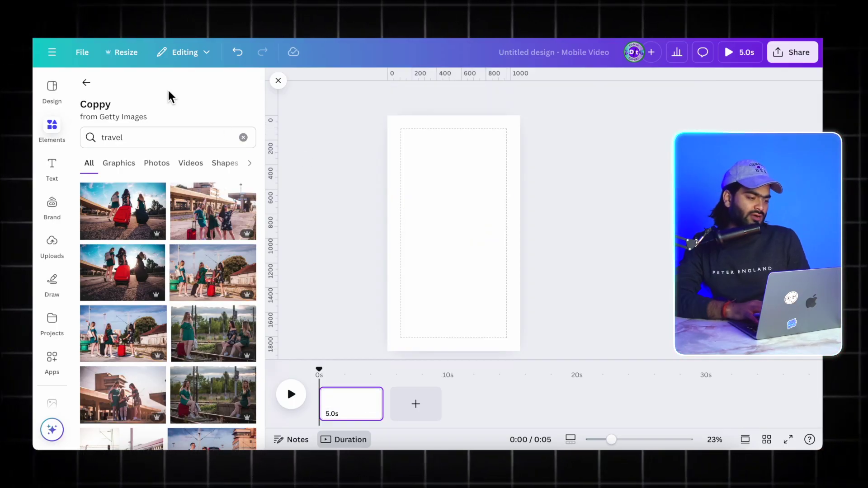
- Rerun the 'aesthetic overlay' search and show its Frames results
click(87, 83)
click(125, 86)
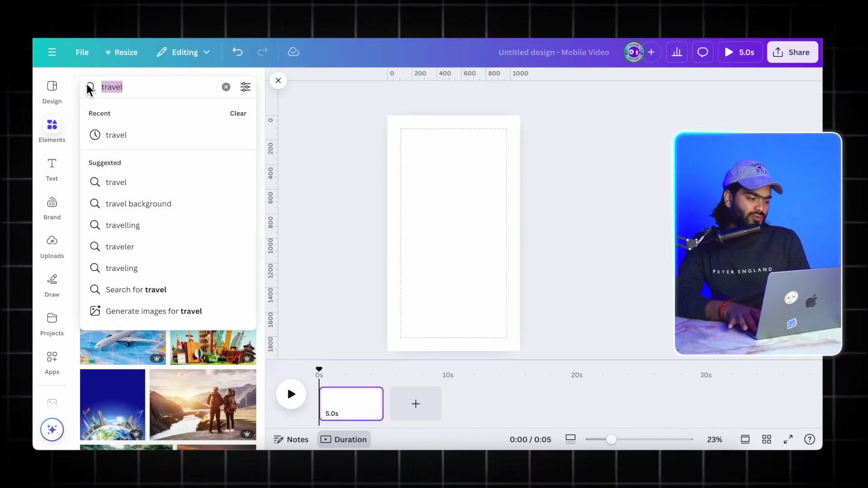
key(BackSpace)
text(ae)
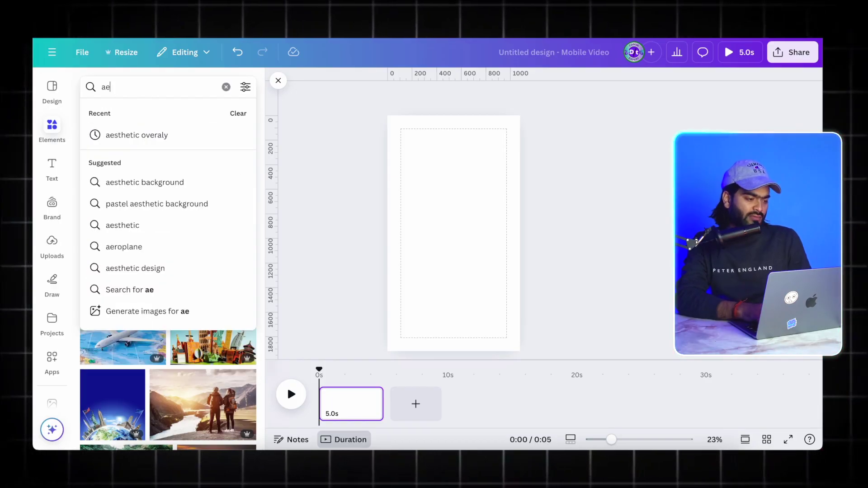
click(141, 138)
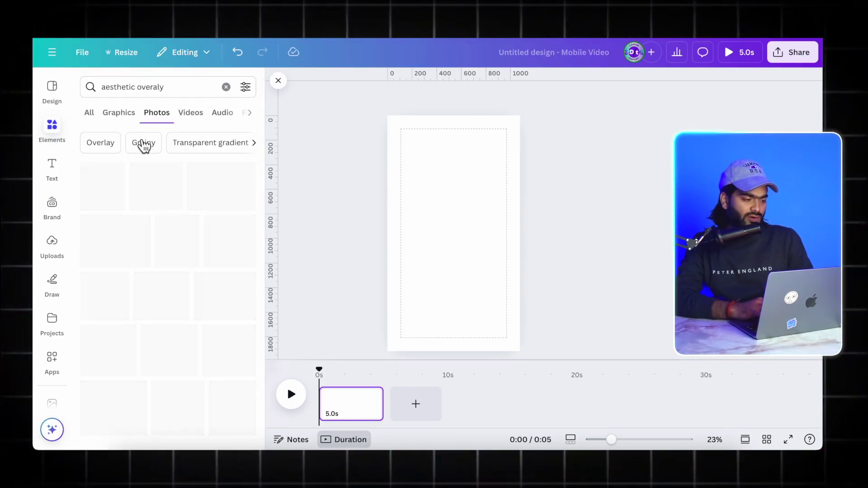
click(197, 119)
click(213, 120)
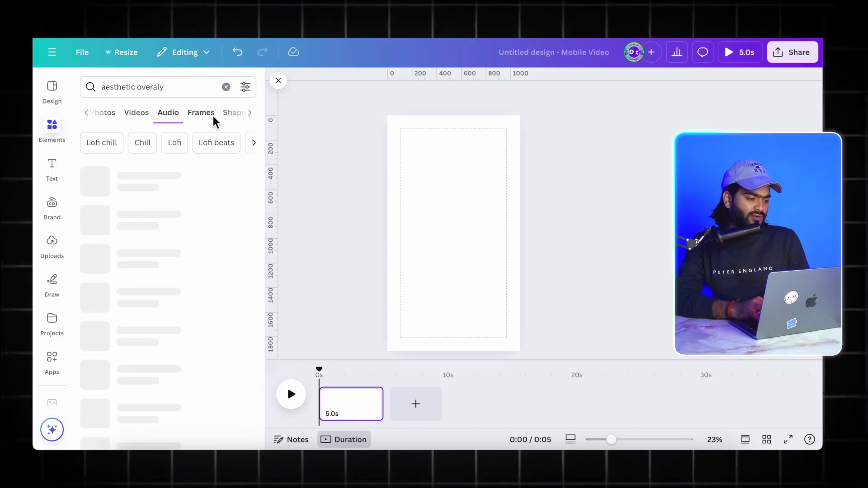
click(211, 120)
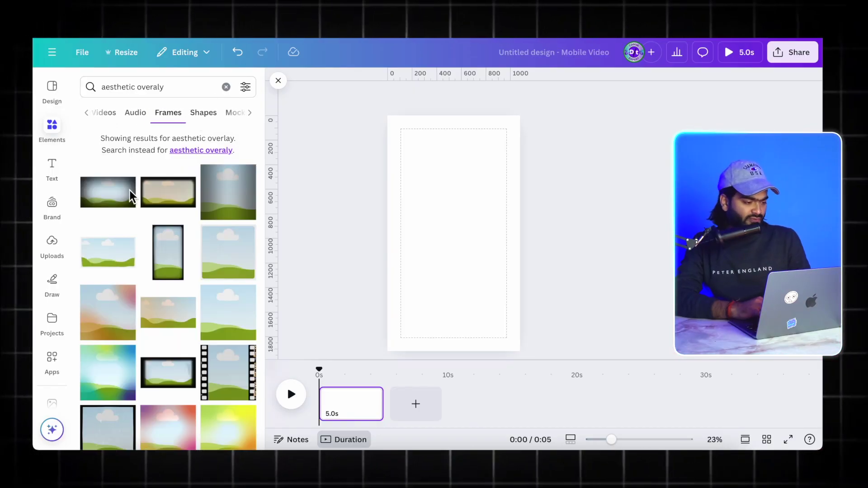
scroll(151, 276, down, 4)
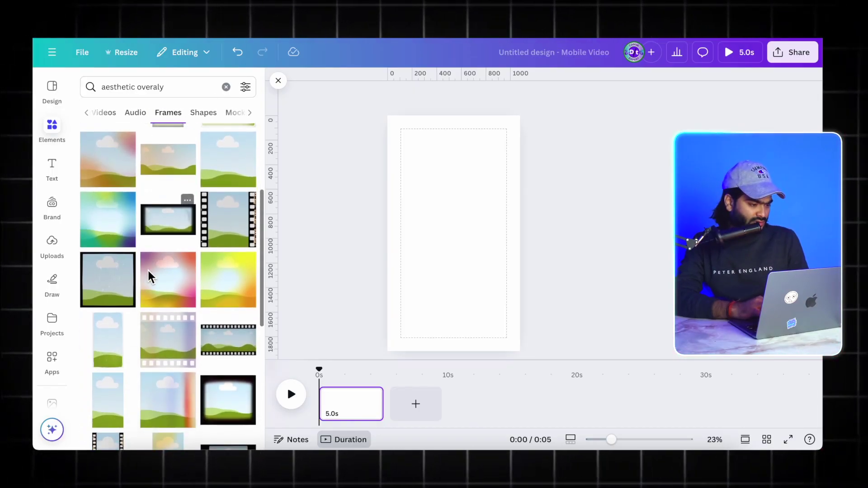
scroll(165, 229, down, 5)
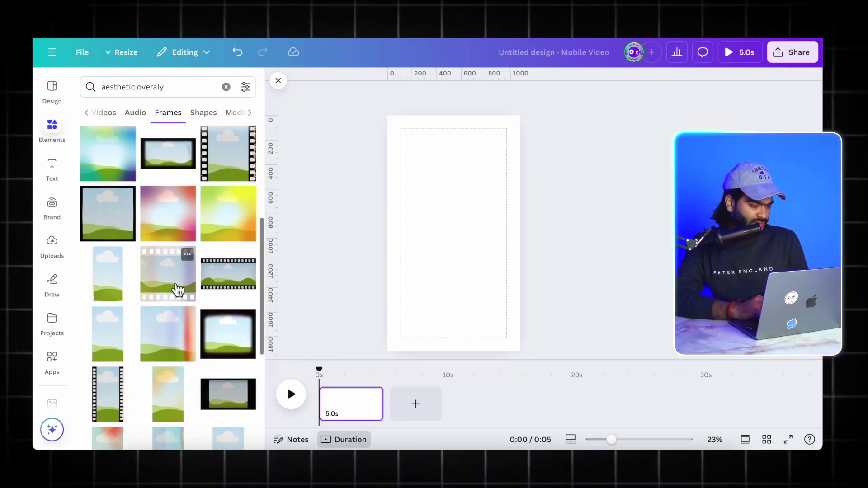
scroll(178, 290, down, 5)
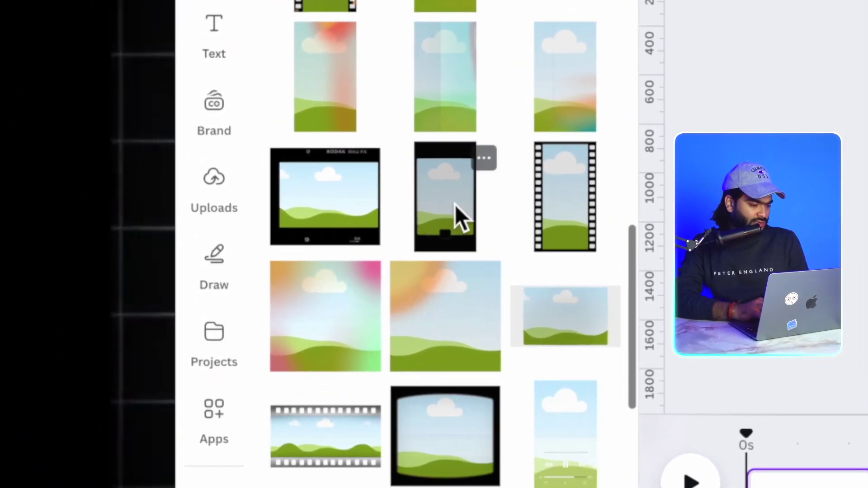
- Add the dark phone frame, rotate it 90°, stretch to page width, and stack three copies
click(278, 285)
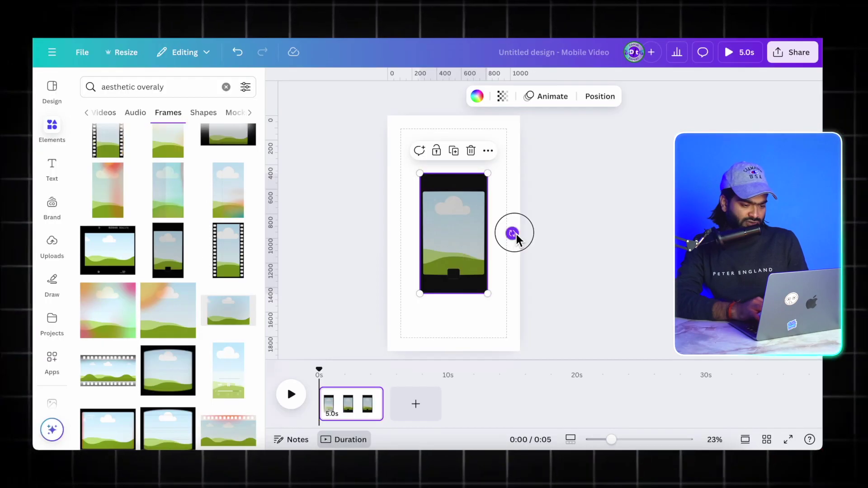
drag(512, 234, 458, 294)
drag(465, 237, 458, 148)
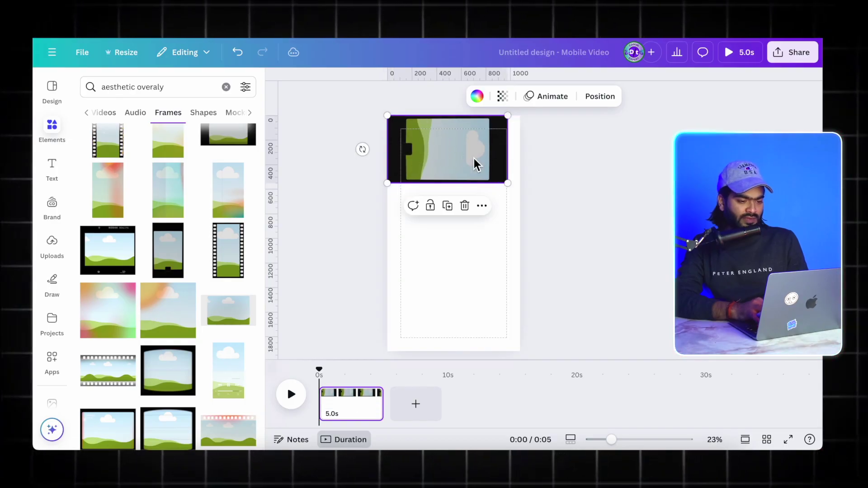
mouse_move(509, 184)
mouse_down()
mouse_move(529, 189)
mouse_move(506, 180)
mouse_up()
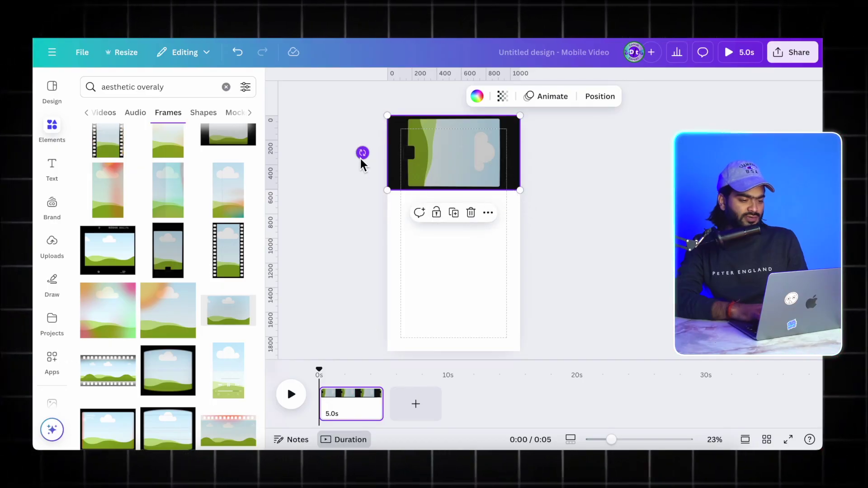
drag(471, 161, 471, 300)
key(ctrl+a)
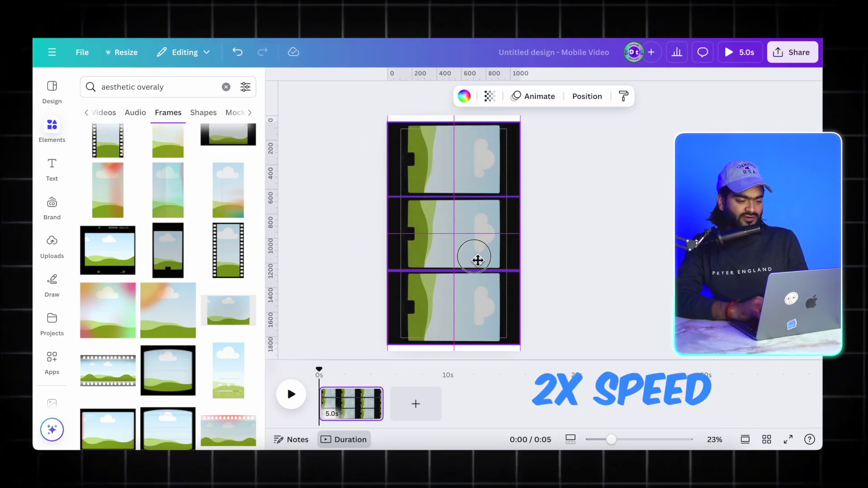
- Enlarge the three film-strip frames to fill the page and add a second page
drag(520, 349, 536, 355)
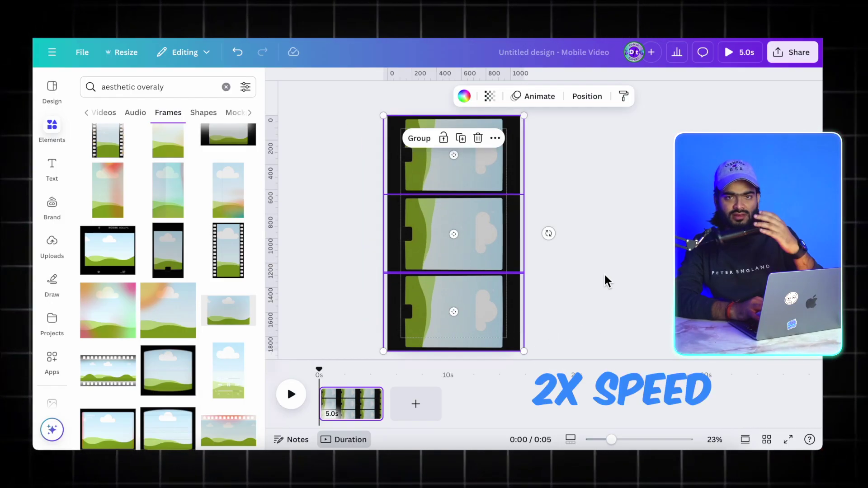
click(416, 404)
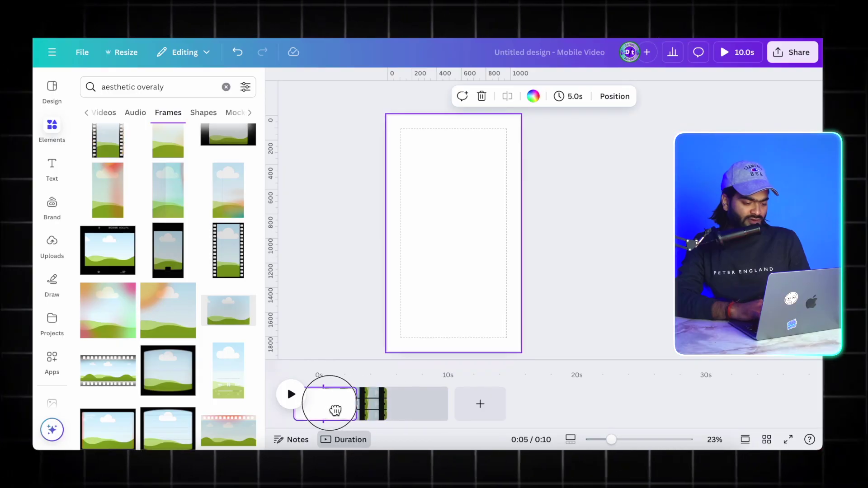
click(403, 402)
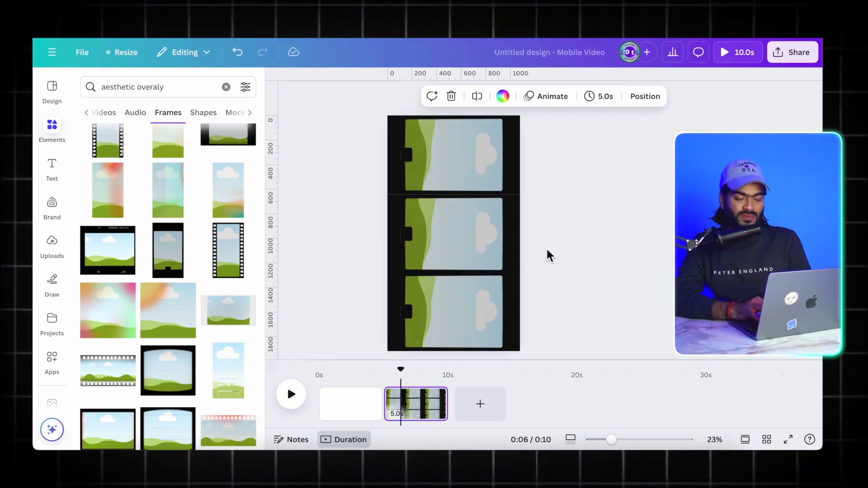
click(352, 413)
click(407, 409)
- Paste the middle film frame onto page 1, rotate it upright and enlarge it
click(447, 257)
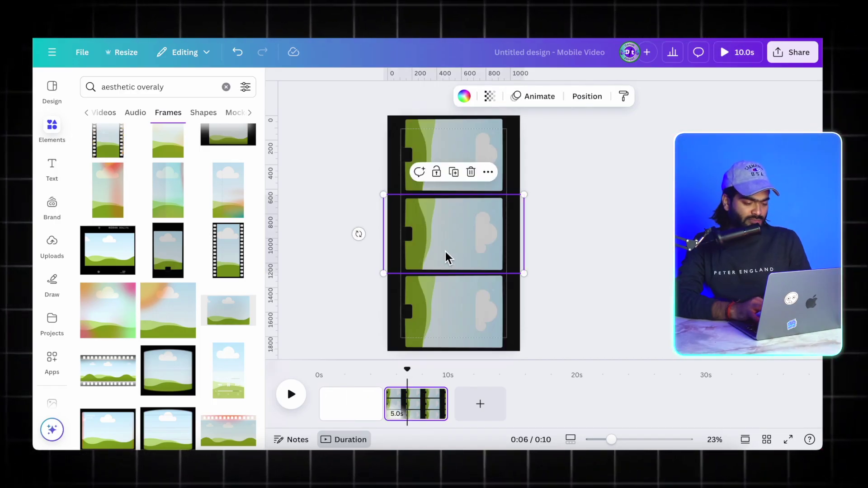
click(350, 402)
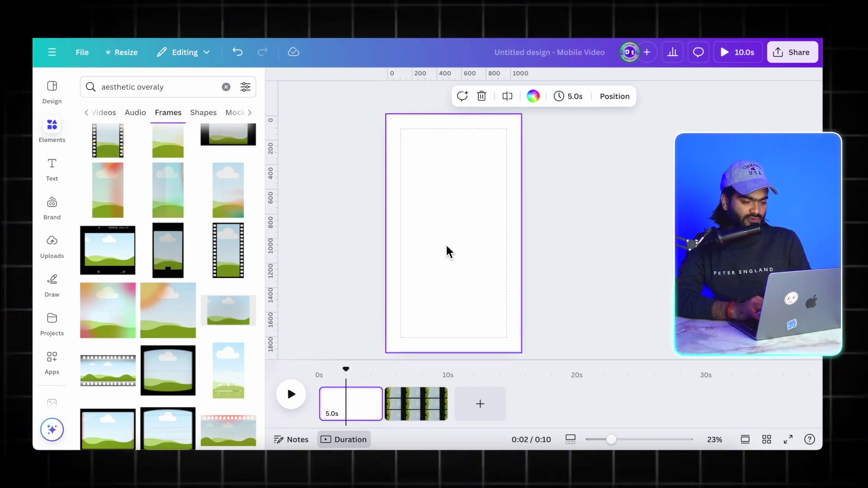
key(ctrl+v)
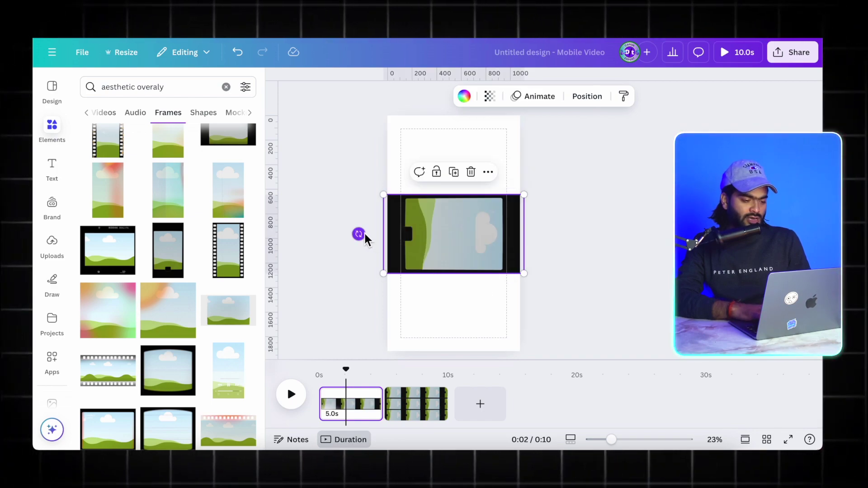
drag(364, 234, 450, 342)
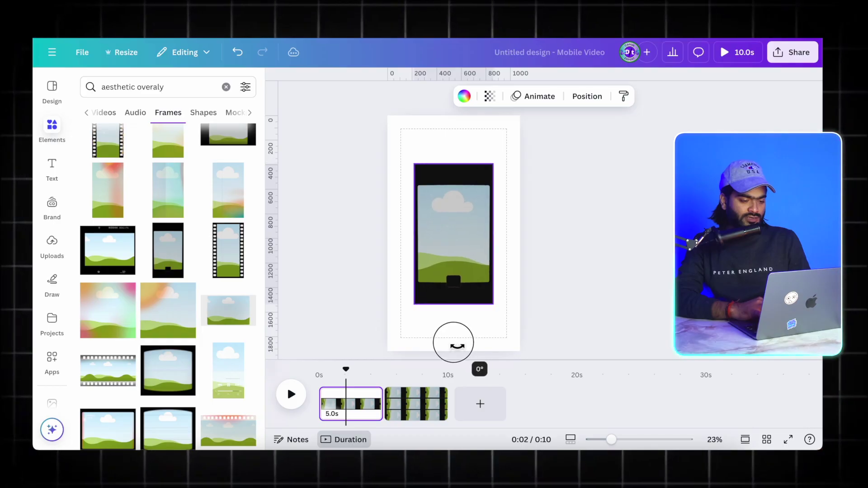
drag(495, 307, 557, 332)
- Centre the 1,114 × 1,981 film frame so it covers the whole first page
click(587, 285)
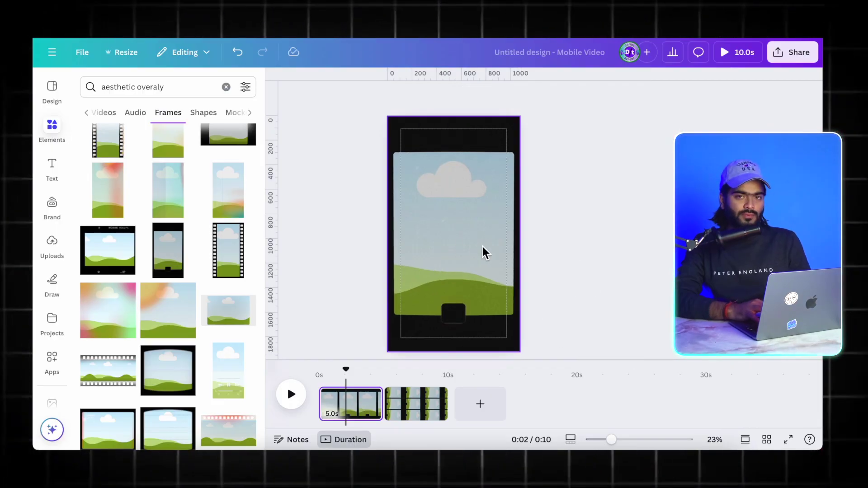
click(428, 245)
right_click(429, 245)
key(Escape)
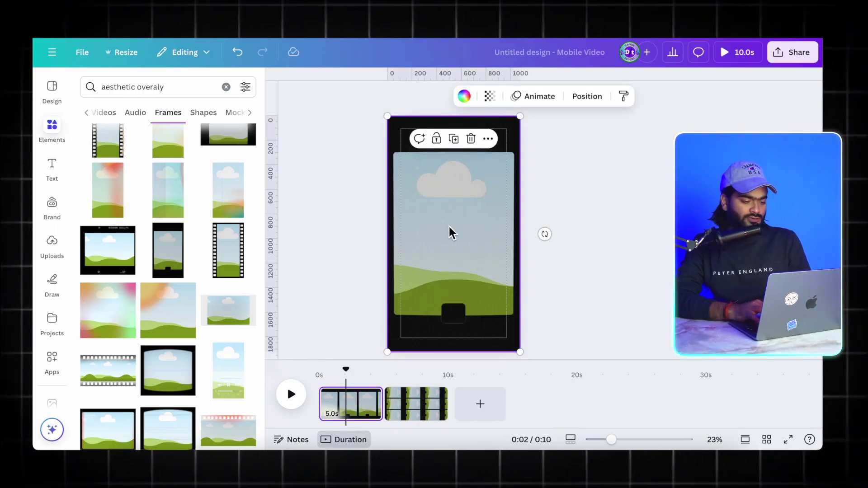
drag(437, 233, 437, 228)
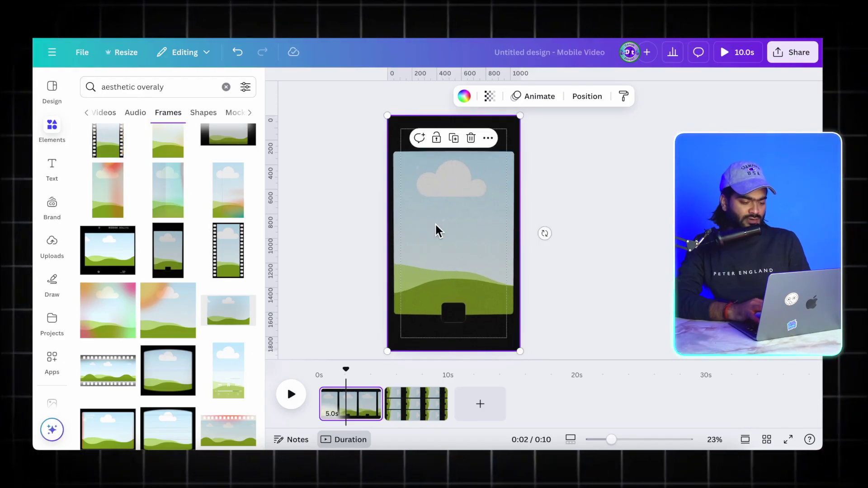
key(ctrl+z)
drag(437, 231, 437, 225)
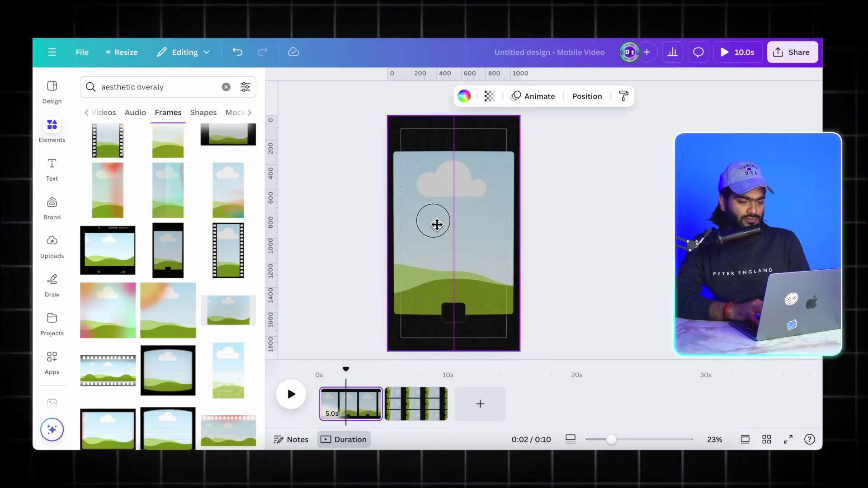
right_click(467, 210)
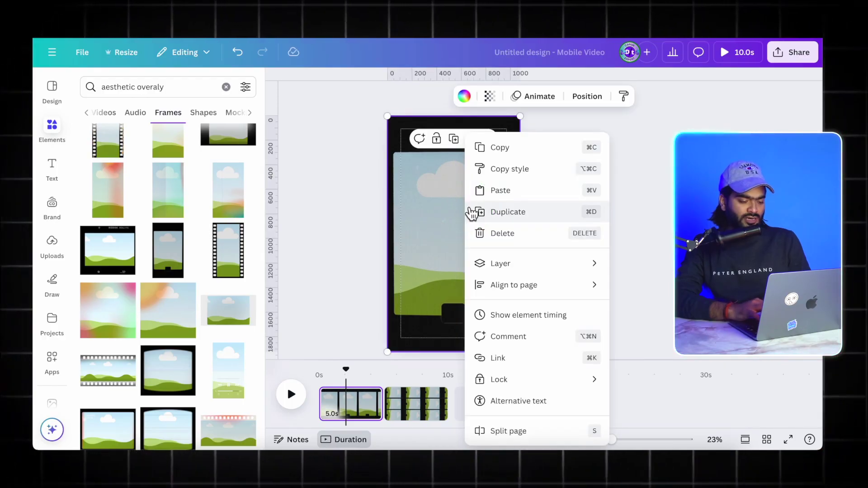
- Show the frame's element timing and trim it into three short, staggered timeline pieces
click(533, 317)
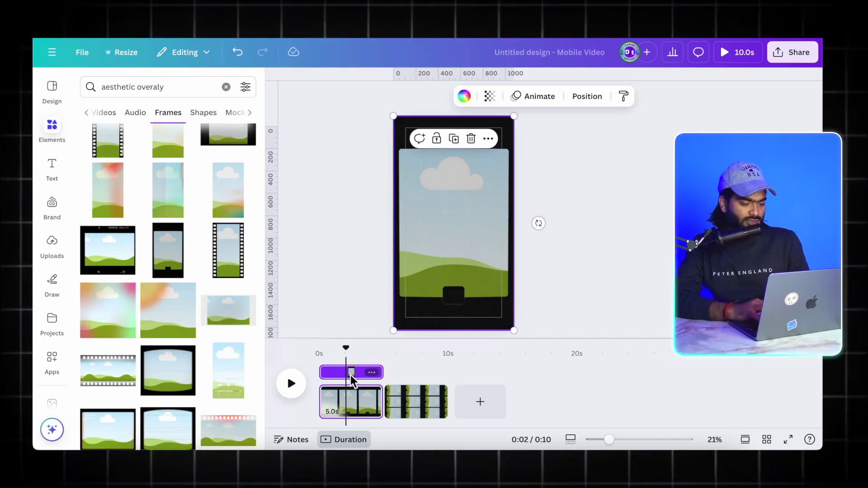
drag(383, 373, 344, 377)
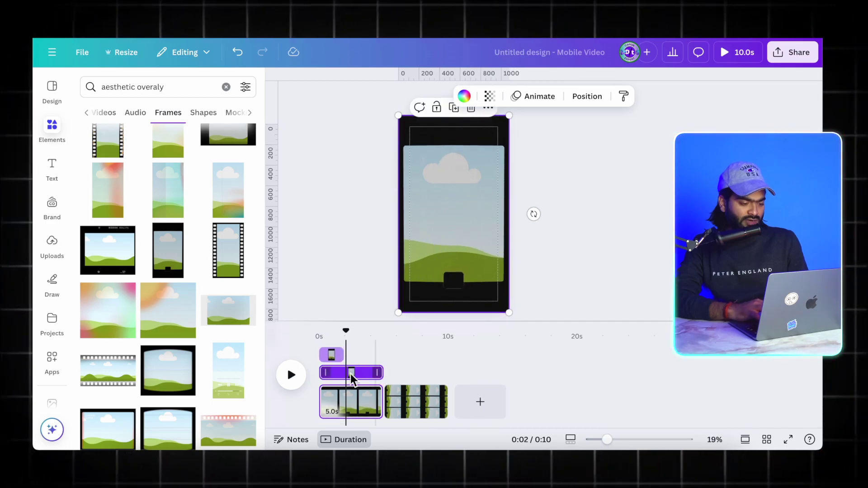
drag(325, 380, 366, 380)
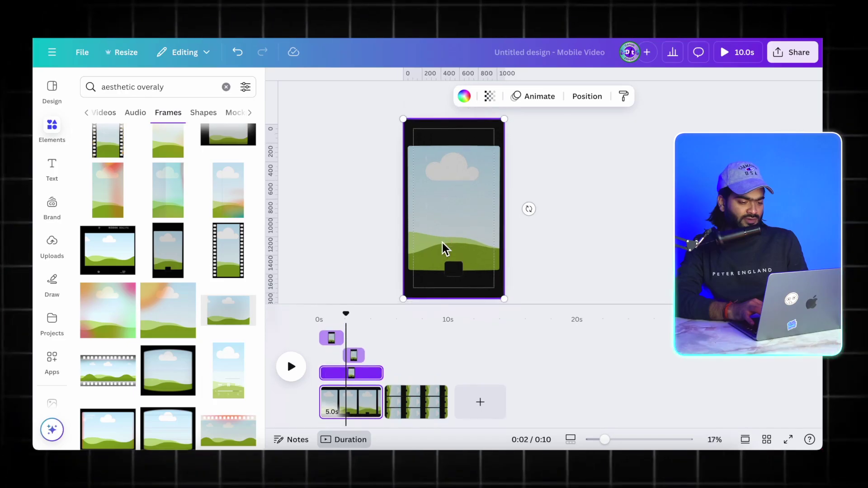
drag(323, 381, 372, 374)
click(338, 357)
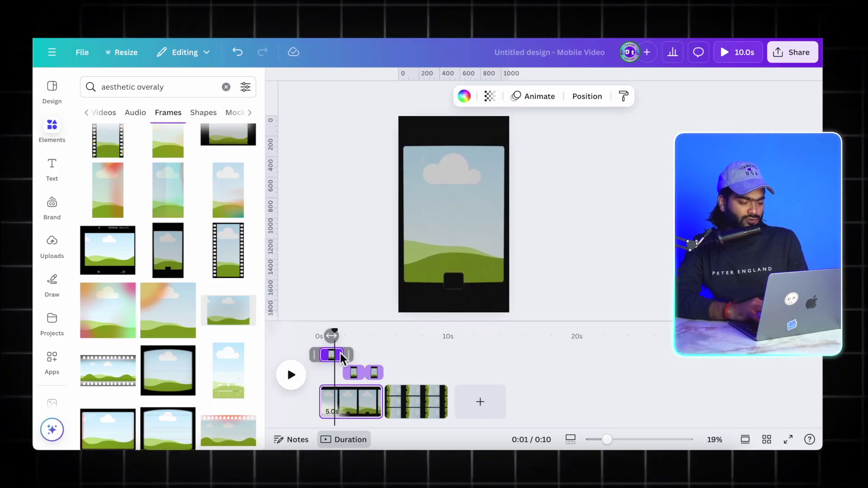
drag(347, 360, 348, 360)
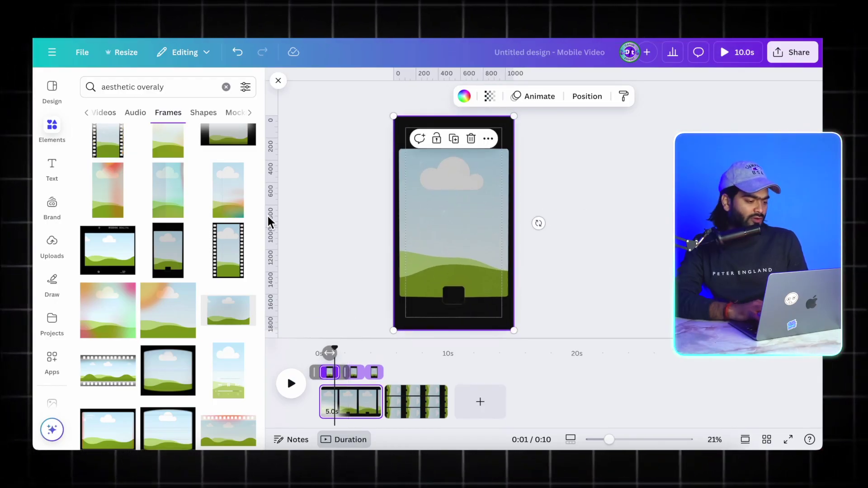
click(94, 87)
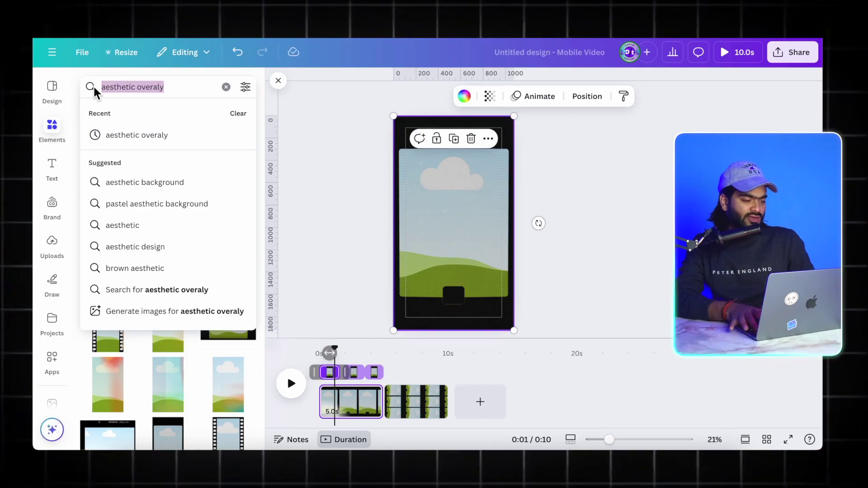
- Rerun the 'travel' element search and filter it to Photos
key(BackSpace)
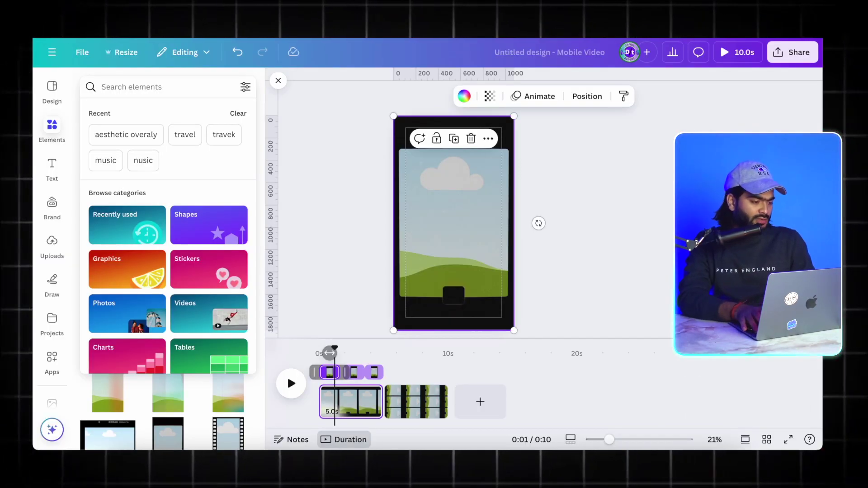
click(185, 133)
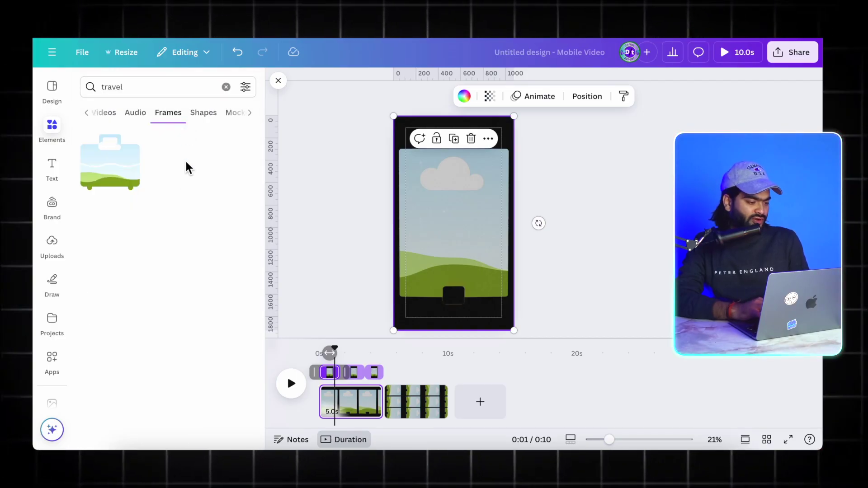
click(104, 112)
click(139, 115)
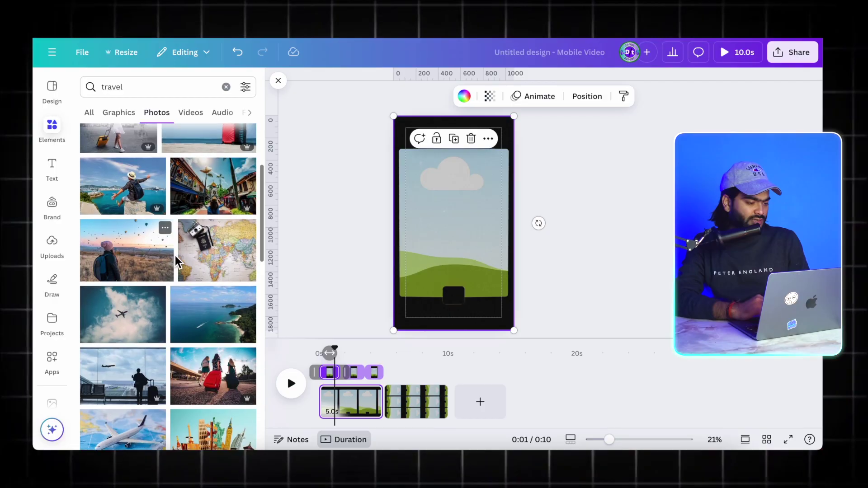
scroll(177, 262, down, 3)
scroll(176, 261, down, 1)
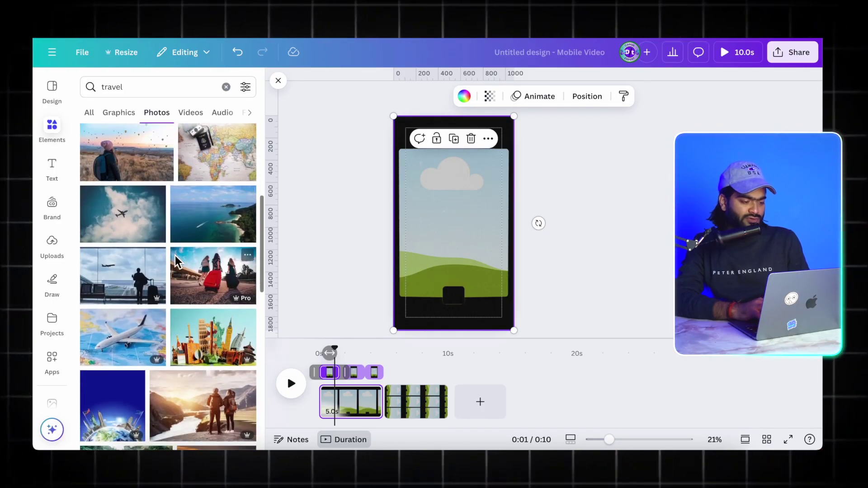
- Open the creator's collection from the girls-by-train photo's details and start searching it
click(246, 253)
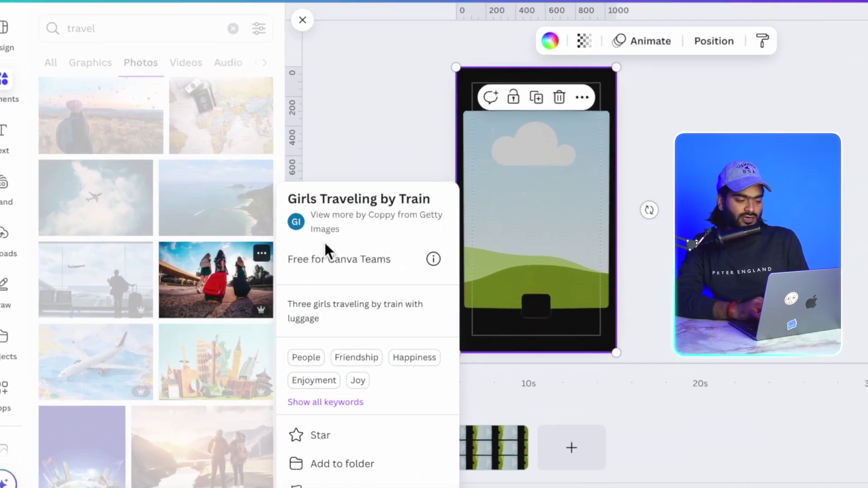
click(370, 214)
click(104, 27)
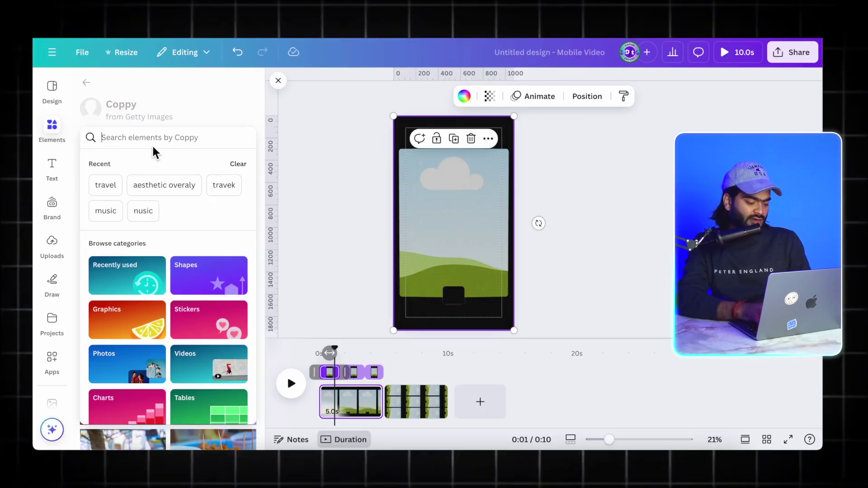
text(t)
key(BackSpace)
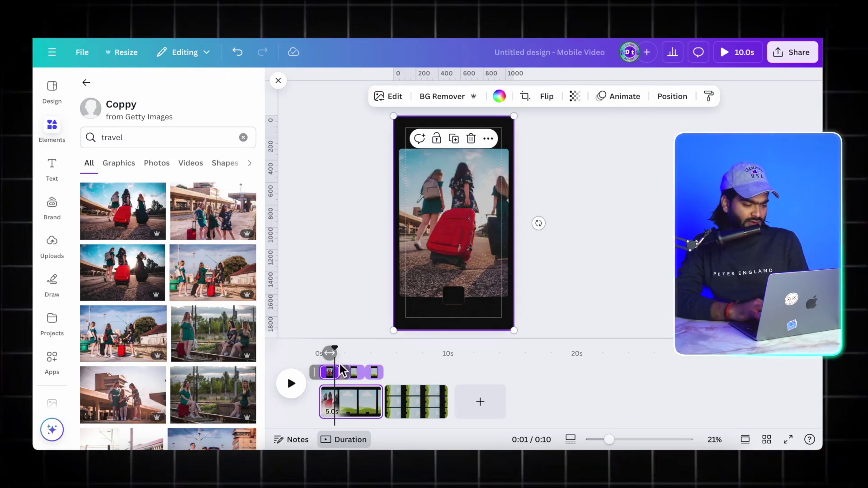
- Fill the remaining page-1 frames with the three-girls station photo and the man-on-rails photo
drag(341, 353, 352, 352)
scroll(134, 256, down, 10)
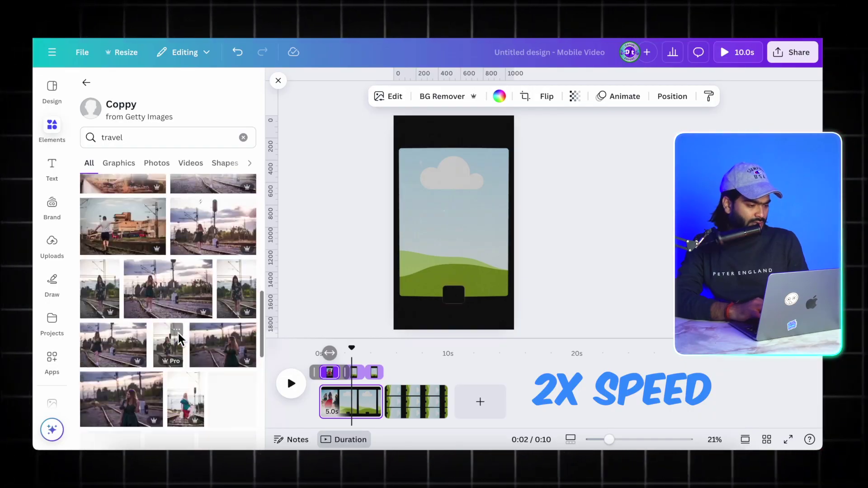
scroll(134, 257, down, 10)
drag(213, 211, 446, 201)
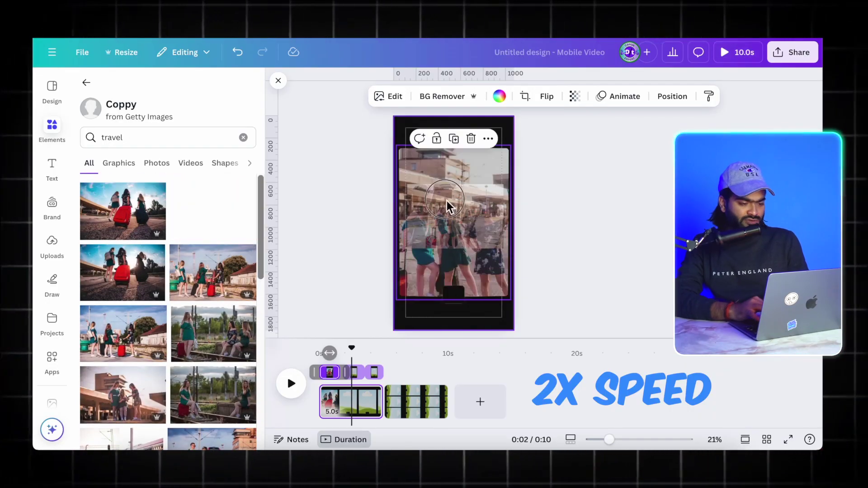
drag(355, 357, 373, 353)
scroll(135, 257, down, 10)
drag(213, 271, 444, 233)
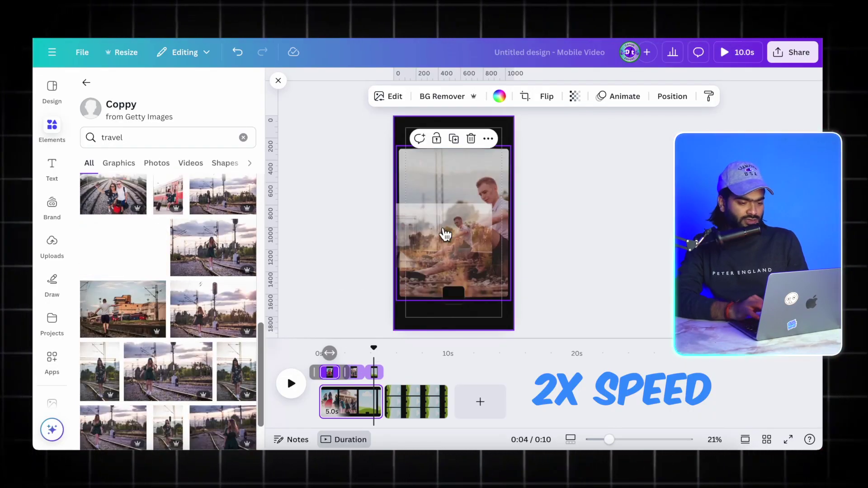
double_click(529, 214)
key(Escape)
- On page 2, put the red-suitcase girls photo in the top frame, rotated -90 to stand upright
click(397, 353)
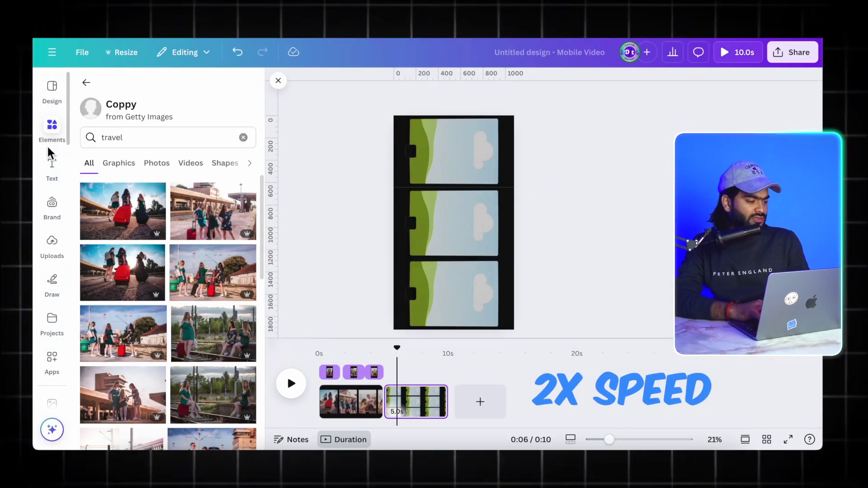
click(50, 136)
click(226, 87)
click(244, 141)
drag(131, 202, 466, 161)
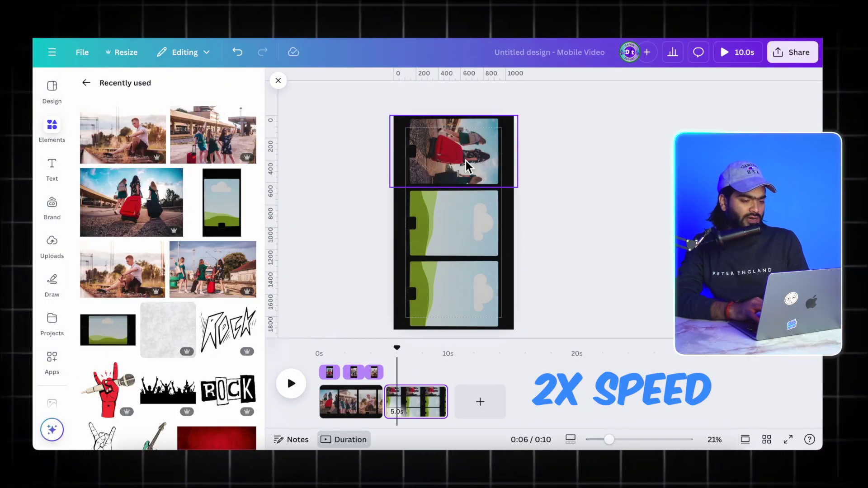
click(525, 97)
drag(392, 156, 478, 194)
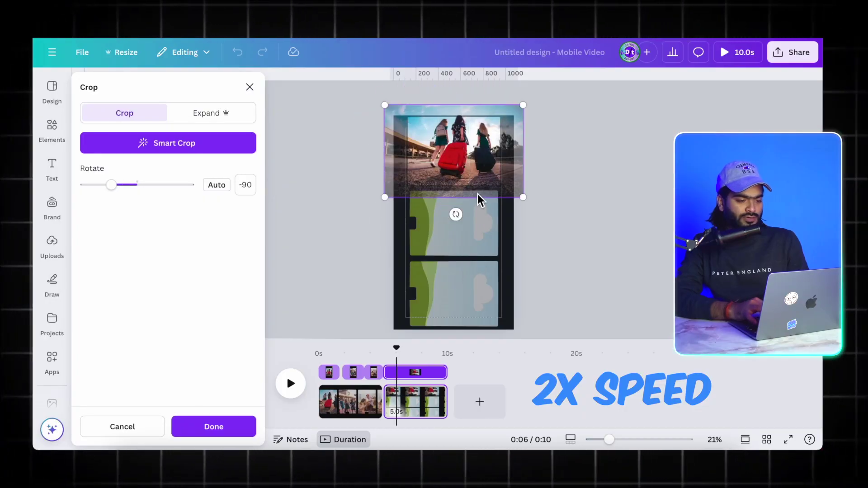
click(333, 208)
- Put the station photo and man-on-rails photo in the middle and bottom frames, rotated upright
drag(199, 136, 468, 224)
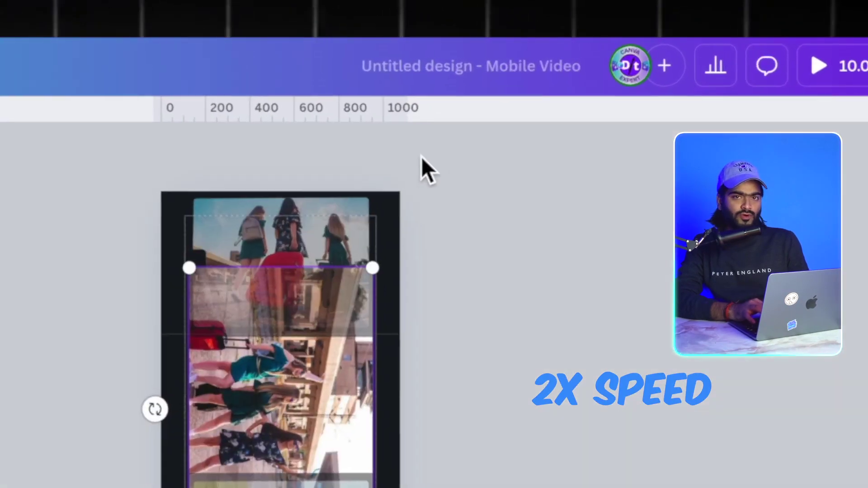
drag(155, 409, 451, 295)
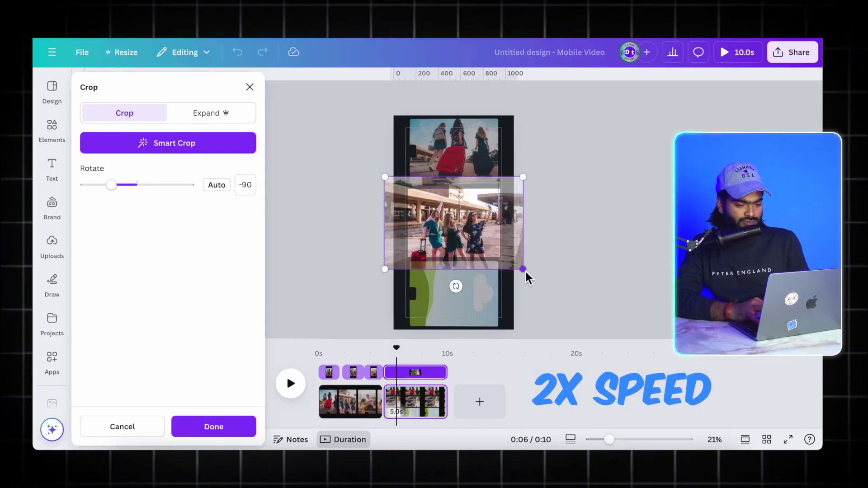
drag(525, 270, 505, 256)
click(574, 205)
drag(221, 202, 449, 294)
double_click(449, 293)
drag(390, 296, 499, 261)
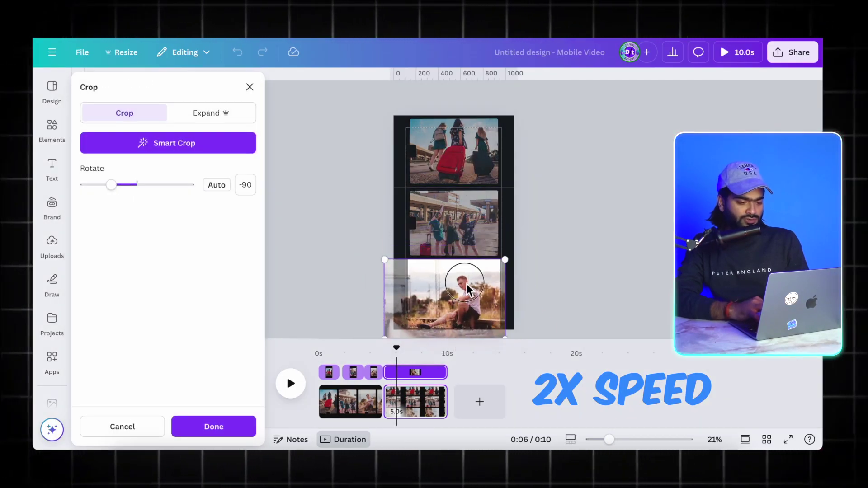
click(553, 240)
mouse_move(397, 348)
mouse_down()
mouse_move(313, 362)
mouse_move(386, 357)
mouse_up()
click(390, 412)
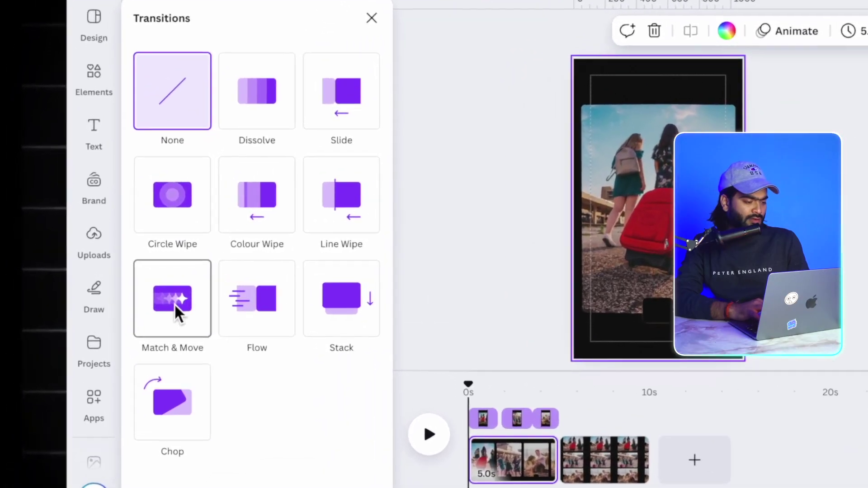
- Apply a Match & Move transition between the two pages, then reselect page one's photo
click(109, 292)
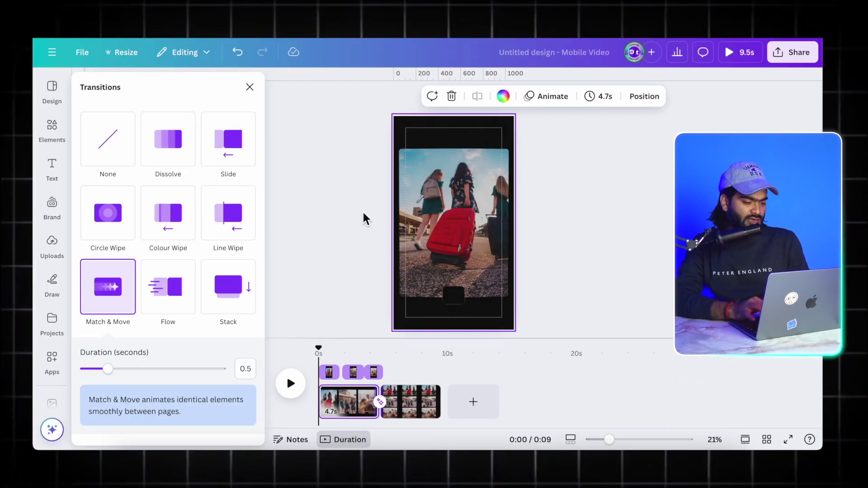
click(392, 409)
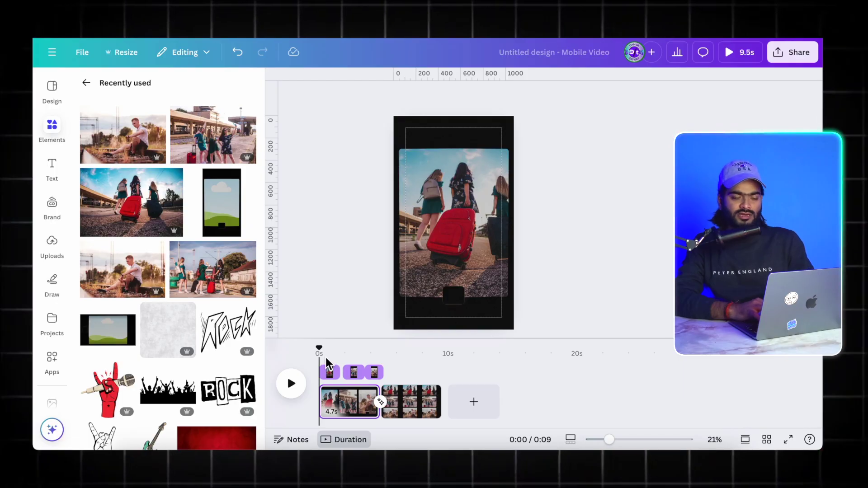
click(343, 404)
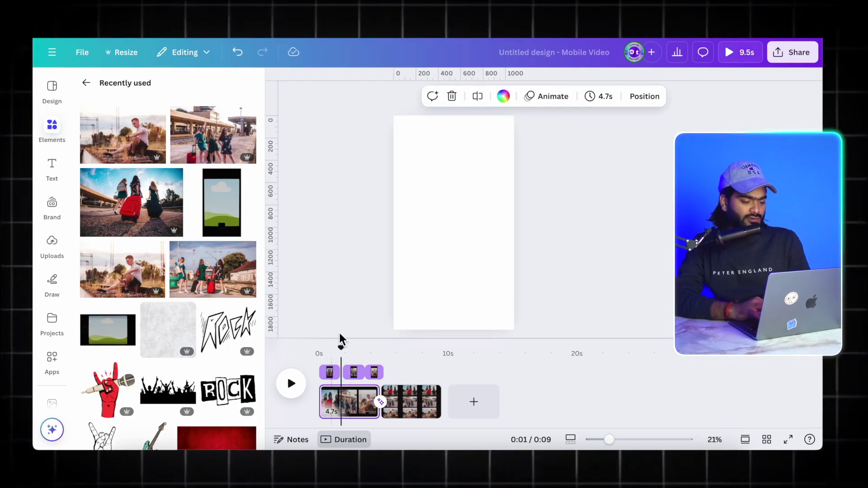
click(343, 353)
click(427, 243)
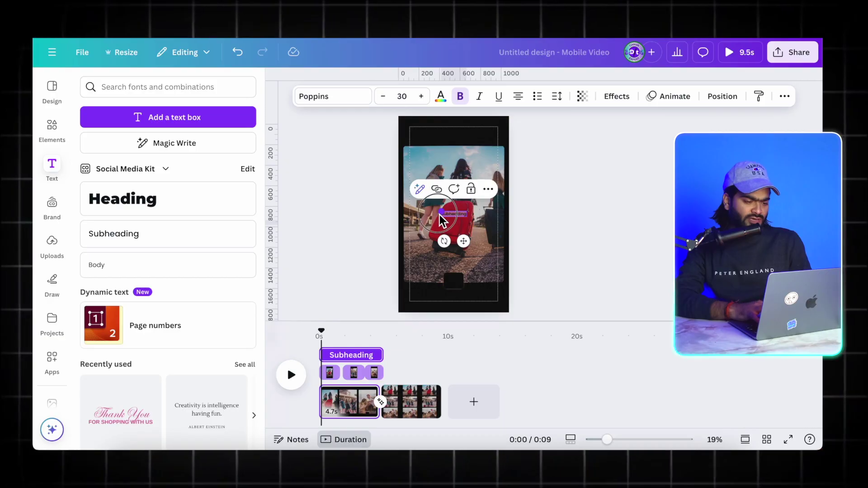
- Replace the subheading with 'POV: Travel with friends' and widen the box to one line
double_click(468, 216)
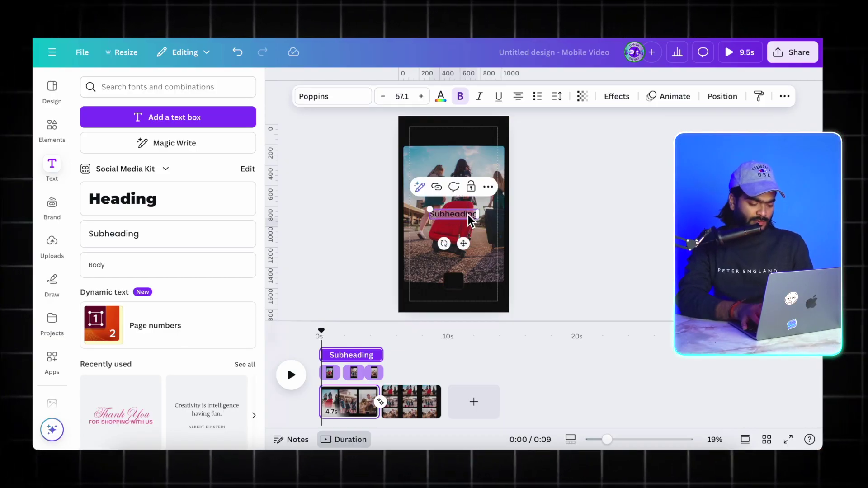
text(POV)
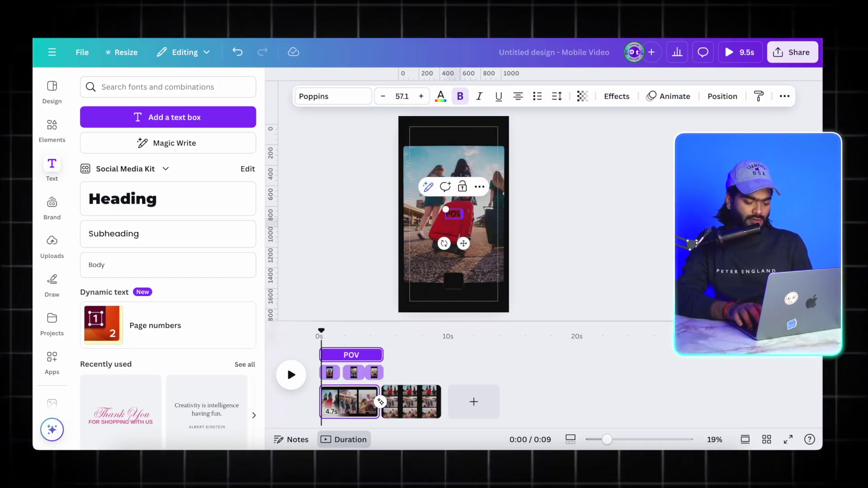
text(:)
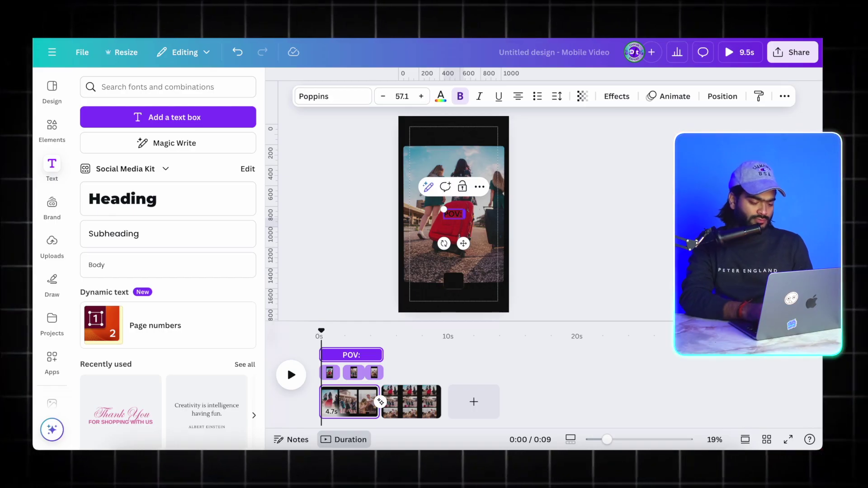
text( Travel)
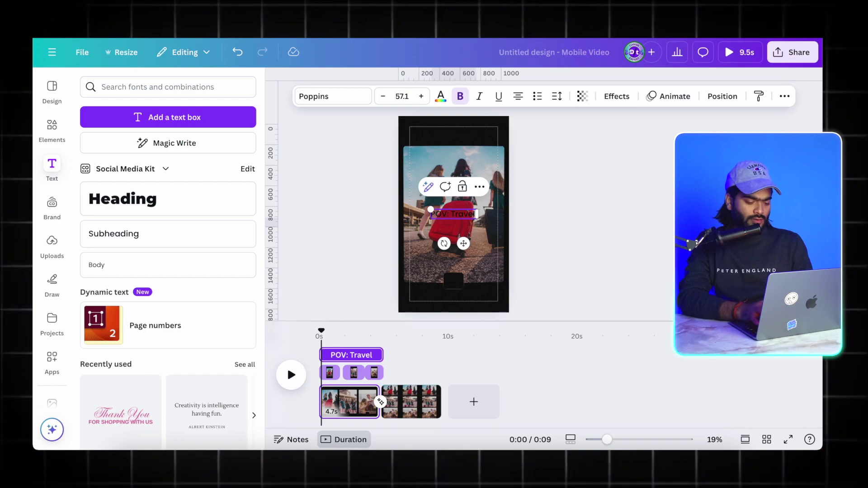
text( with)
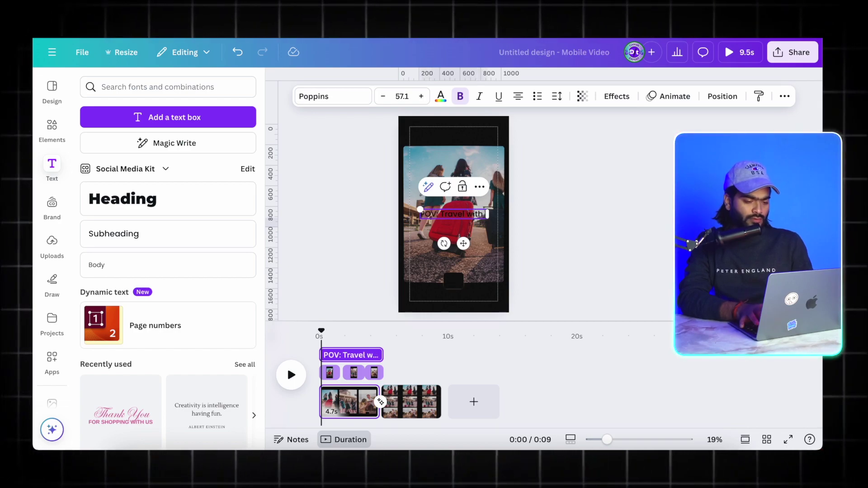
text( fr)
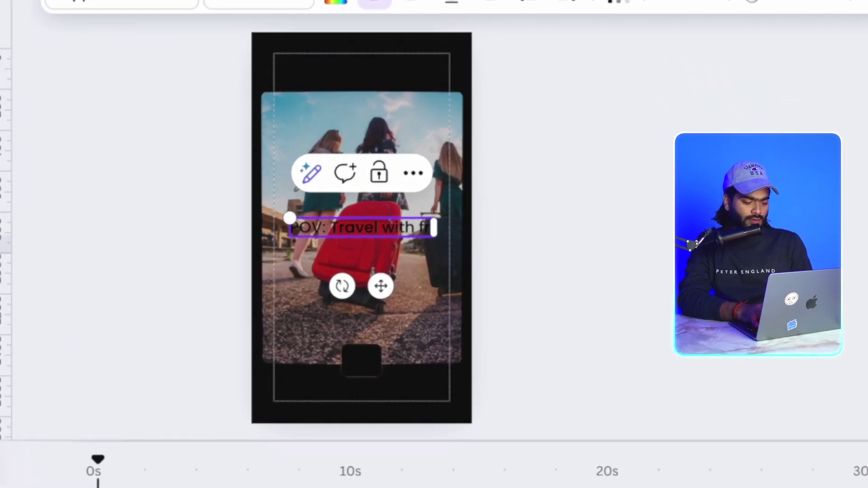
text(ie)
text(nds)
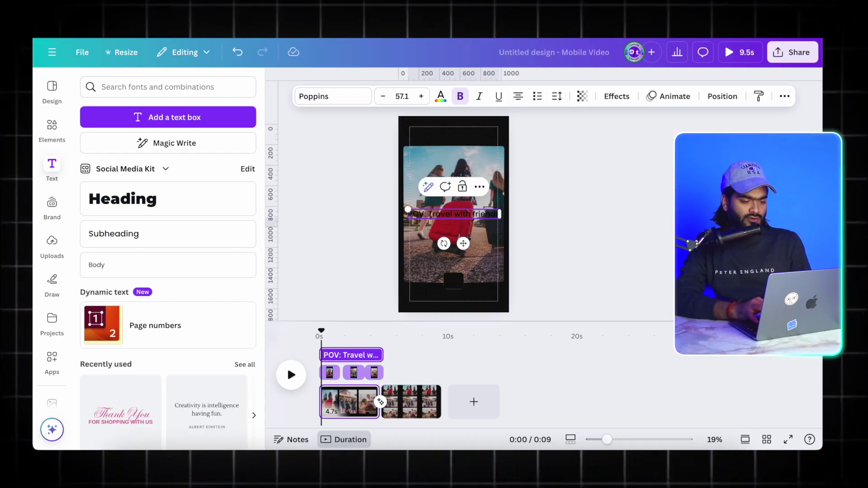
key(Escape)
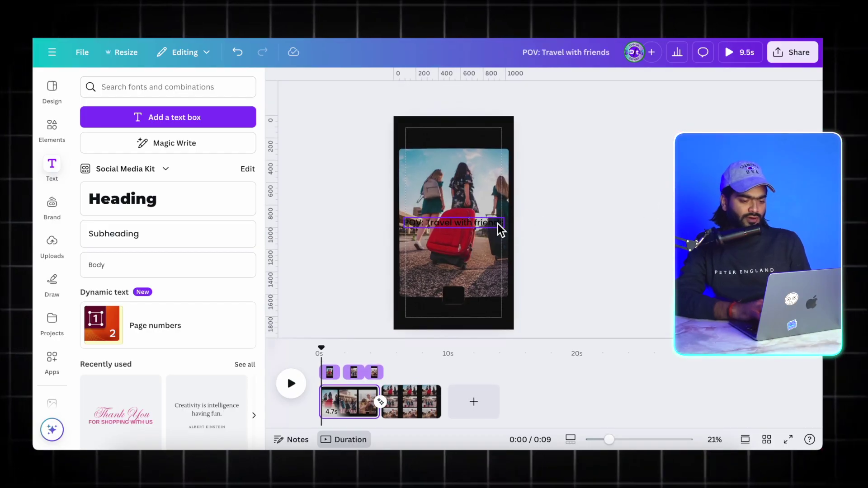
click(504, 217)
drag(506, 217, 518, 217)
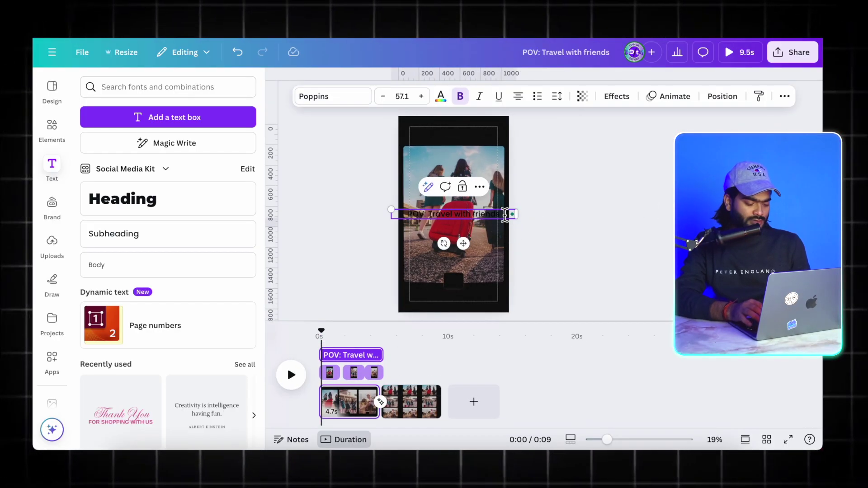
- Add sparkles and airplane emojis to the caption and move it higher on the page
key(ctrl+super+space)
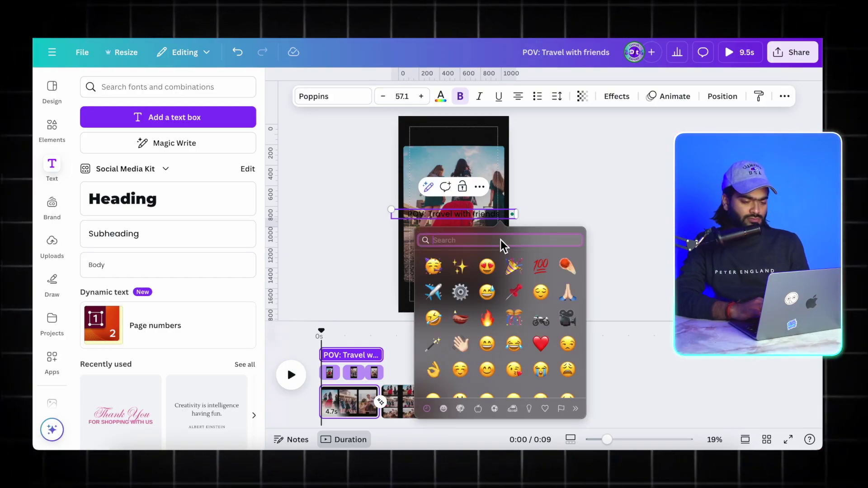
click(459, 267)
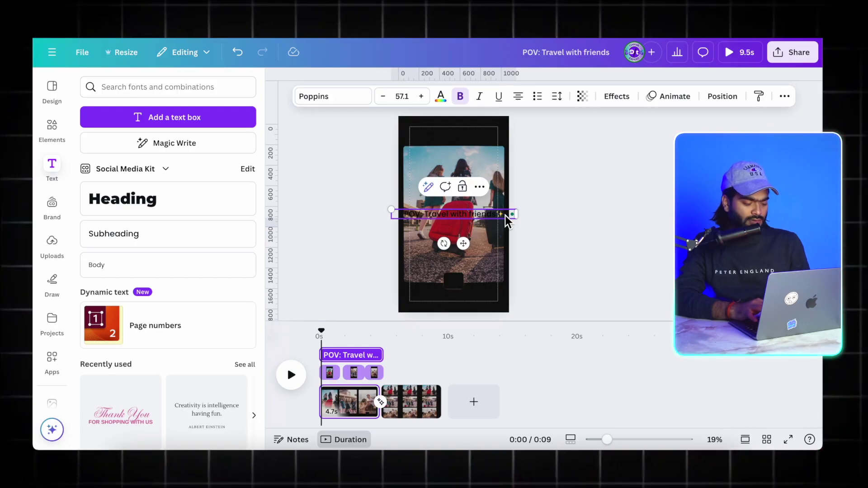
key(ctrl+super+space)
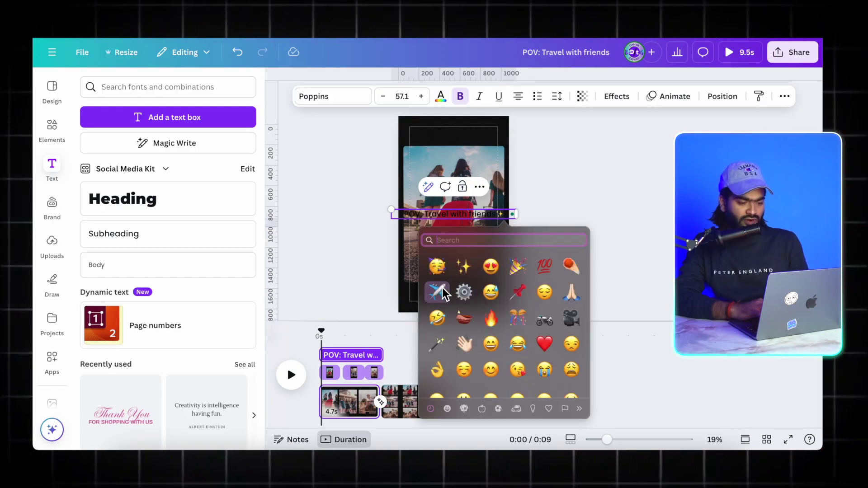
click(545, 240)
drag(467, 230, 467, 192)
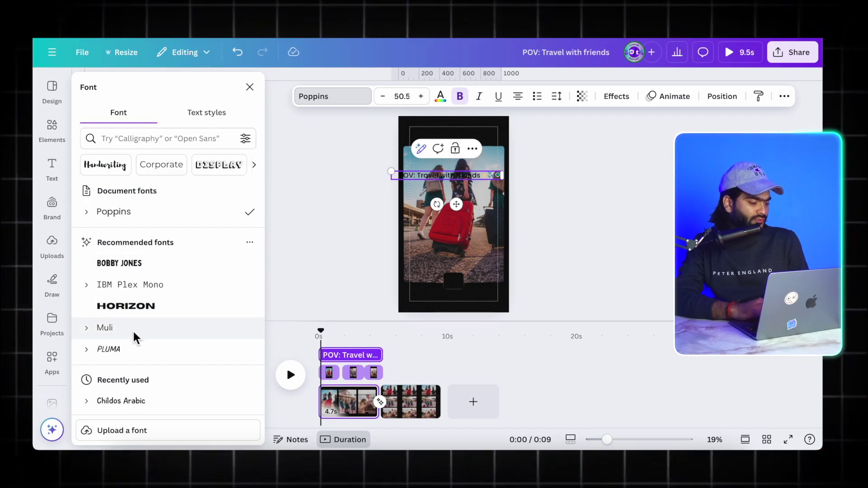
- Switch the caption font to Childos Arabic, narrow its box and centre it at the photo's top
scroll(135, 335, down, 2)
click(117, 327)
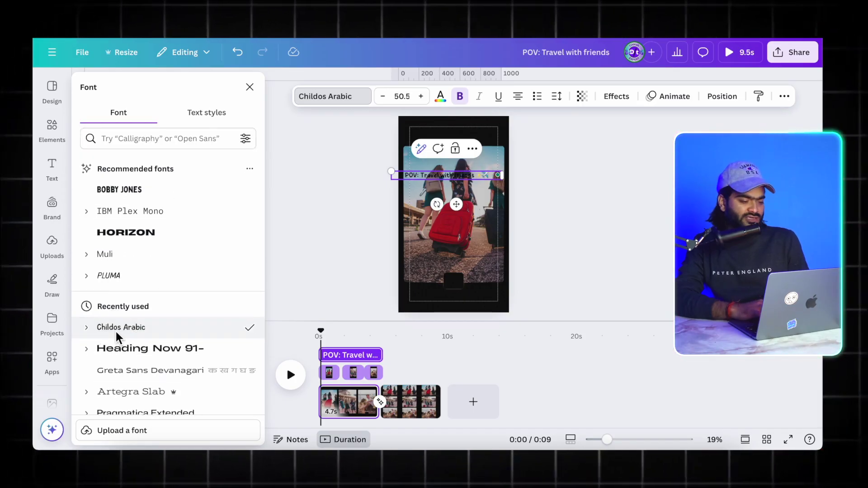
drag(393, 172, 398, 171)
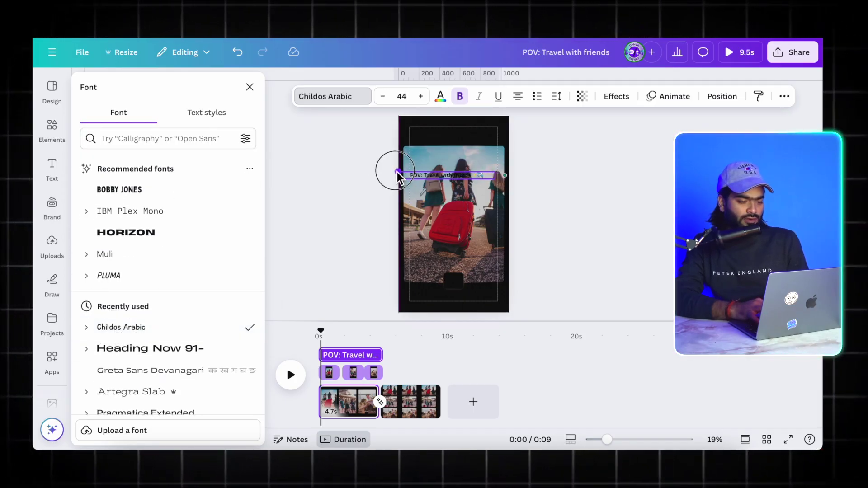
drag(437, 202, 463, 188)
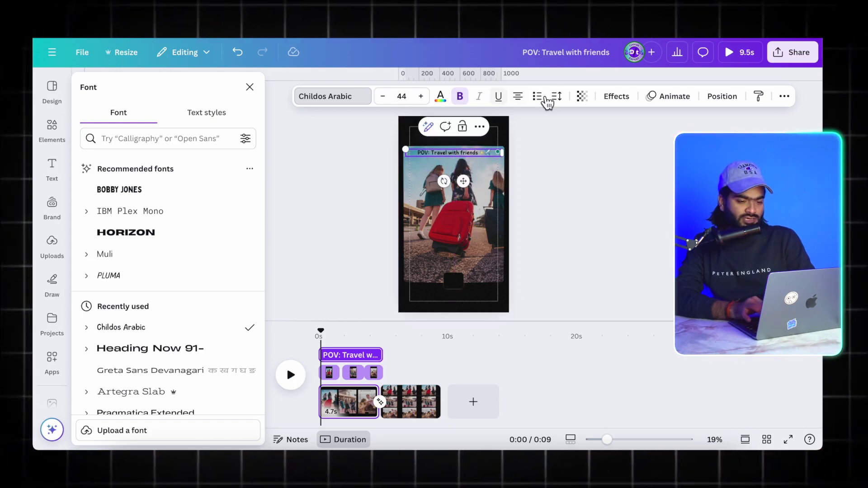
click(473, 161)
- Make the caption white, add a Lift effect at intensity 77, and enlarge it to size 60.1
click(440, 96)
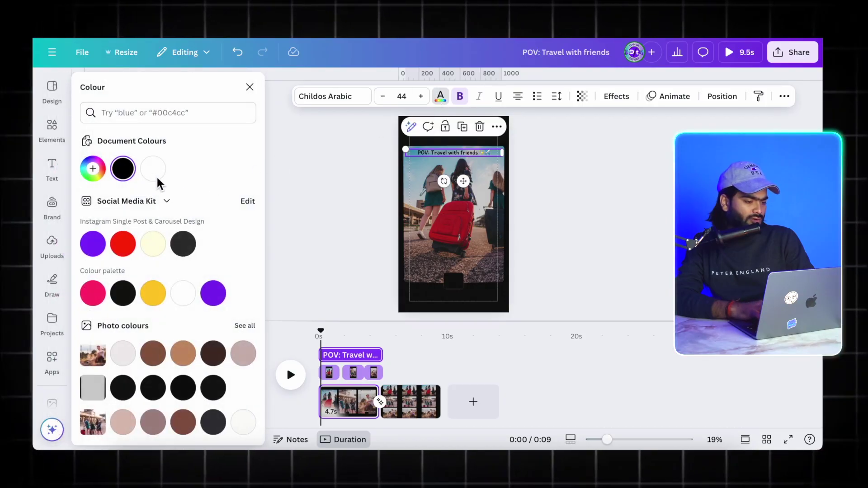
click(149, 169)
click(625, 97)
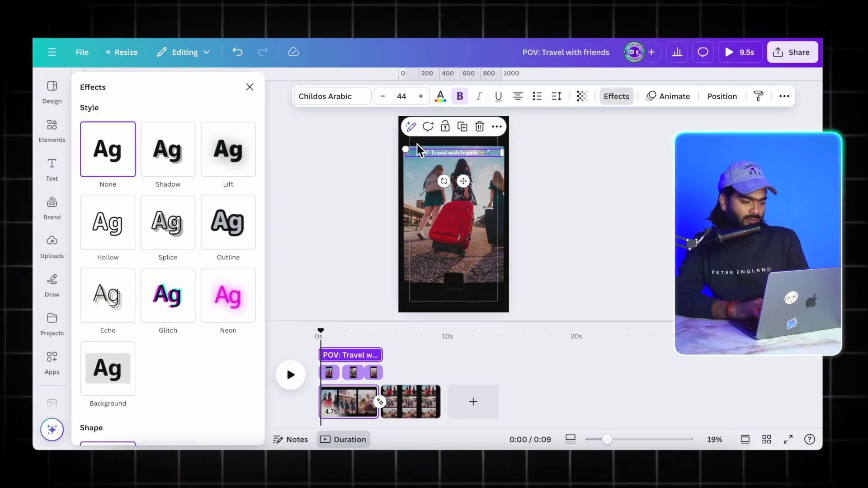
click(238, 161)
drag(134, 224, 159, 222)
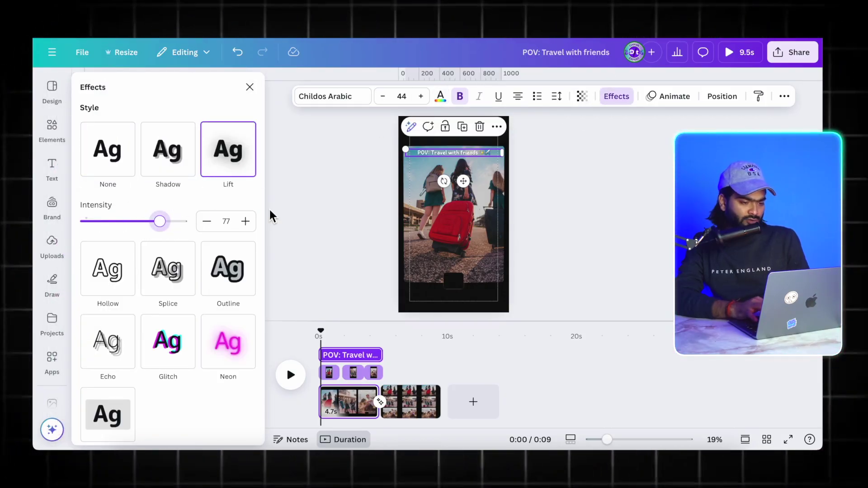
drag(404, 148, 436, 153)
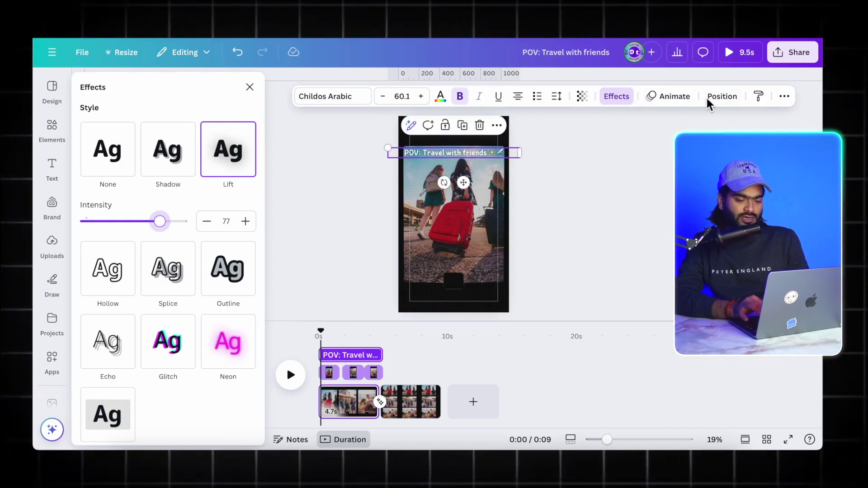
- Apply the Typewriter animation to the caption and trim its timeline clip to 1.6 seconds
click(664, 98)
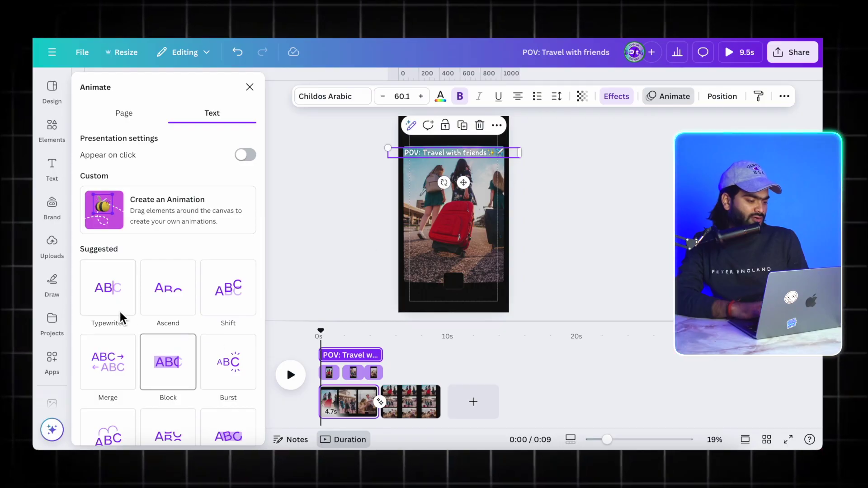
click(113, 295)
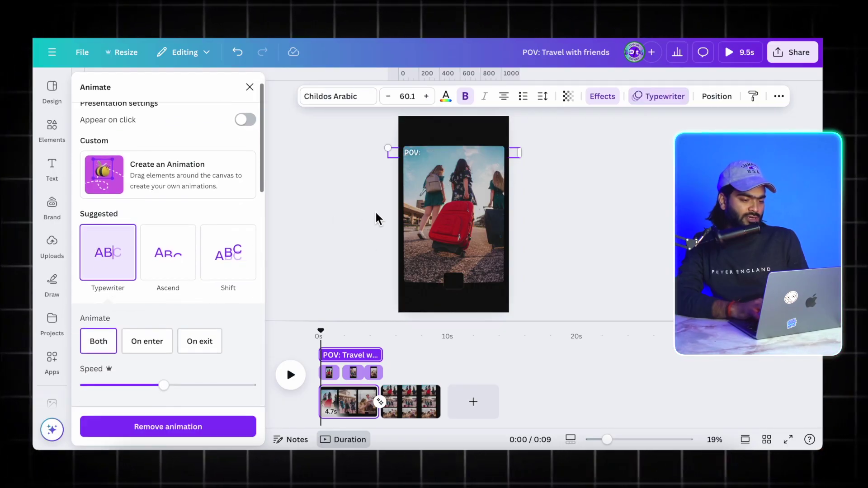
click(350, 210)
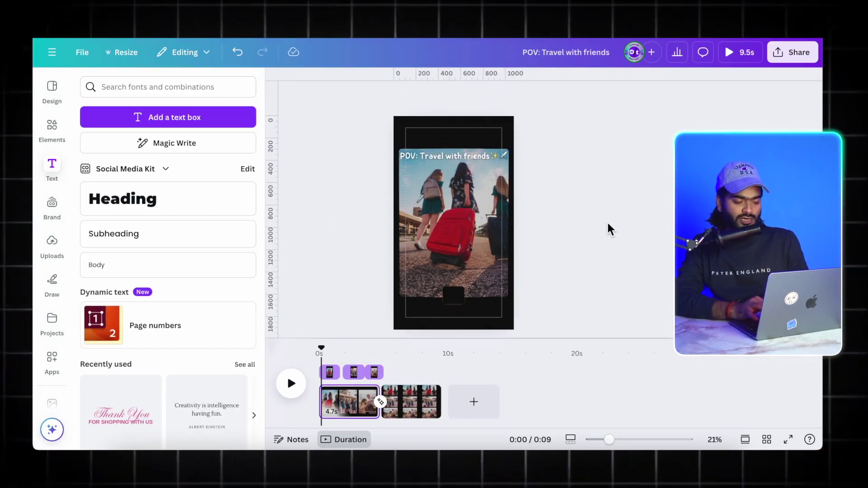
click(474, 156)
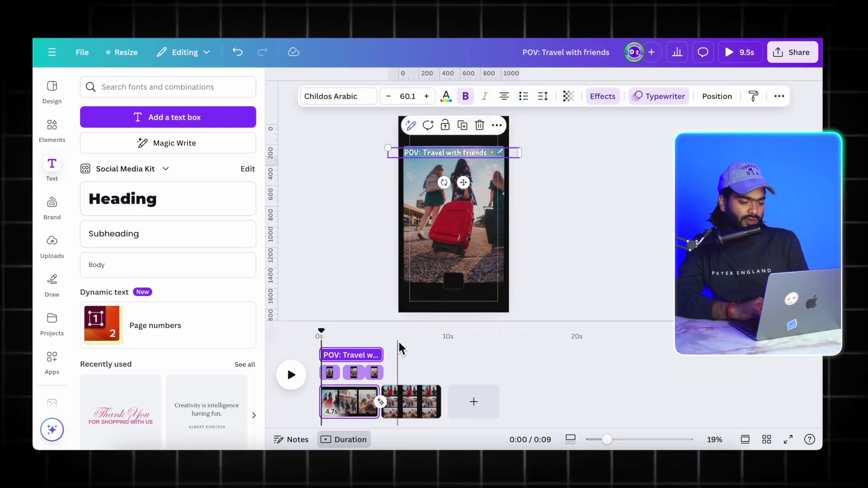
drag(383, 354, 339, 358)
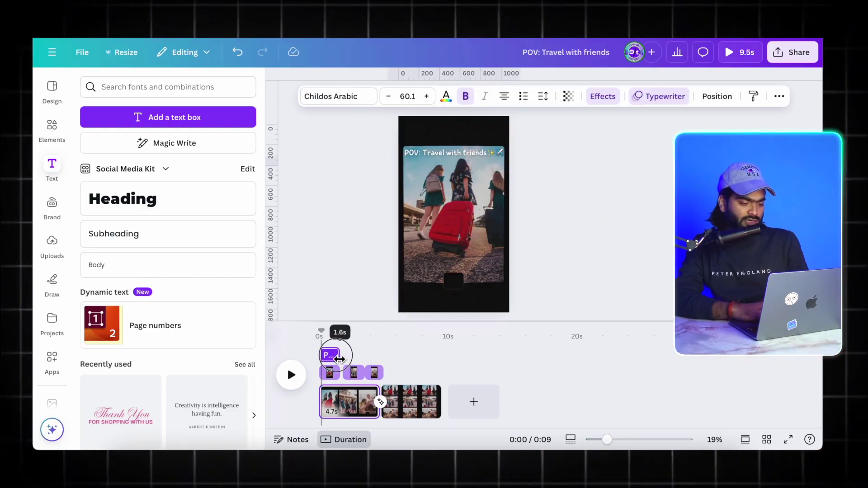
click(392, 210)
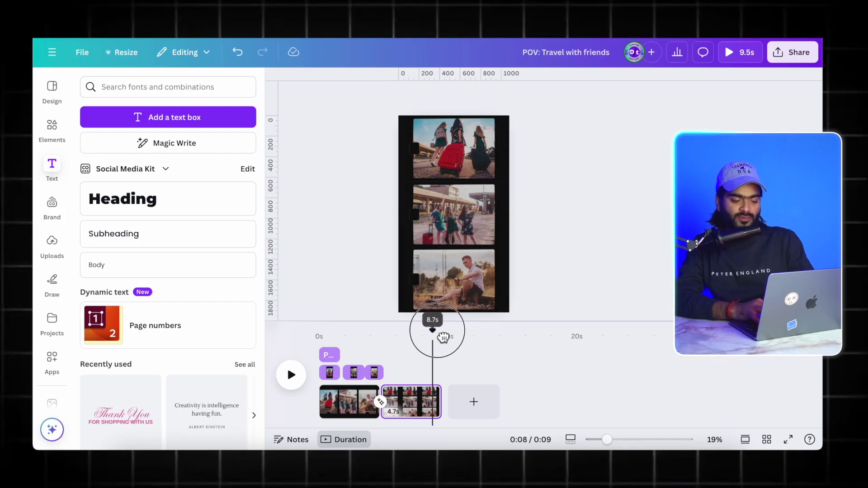
drag(442, 335, 444, 335)
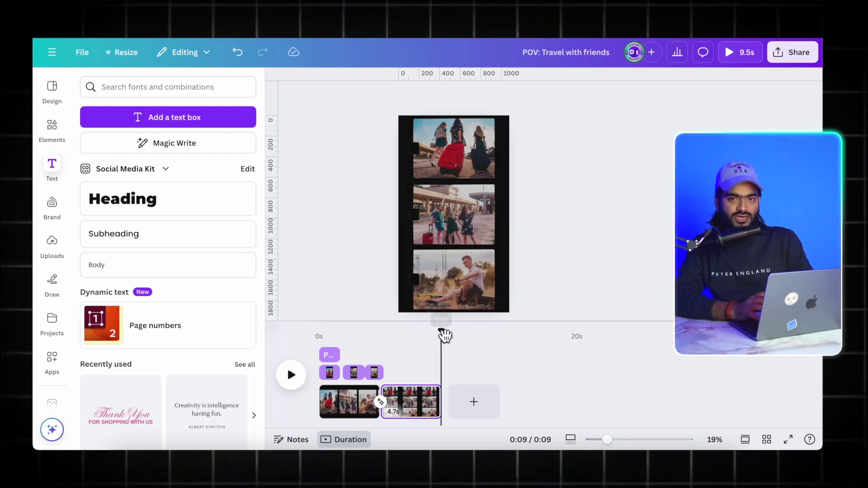
- Add a third page lasting 1.3 seconds with a black background
click(471, 404)
drag(500, 401, 457, 402)
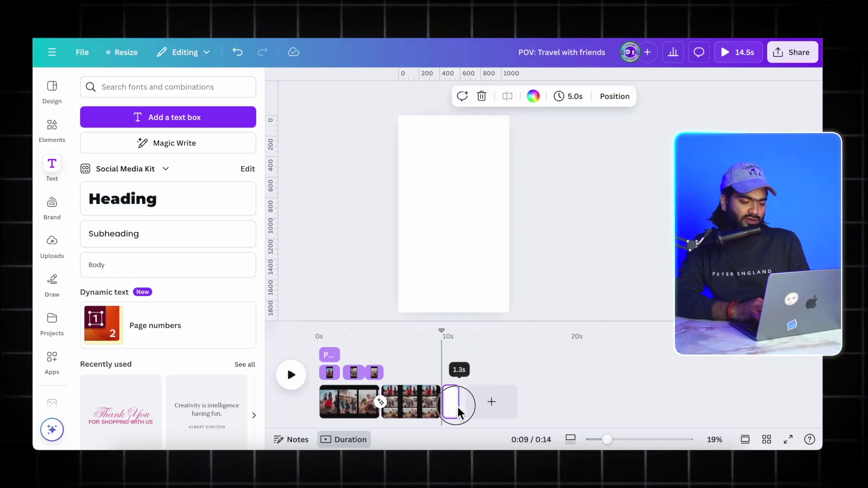
click(499, 95)
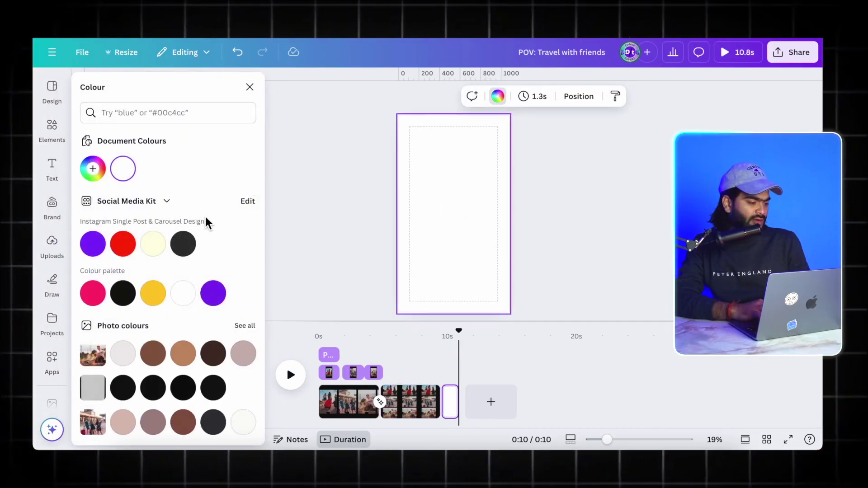
click(124, 293)
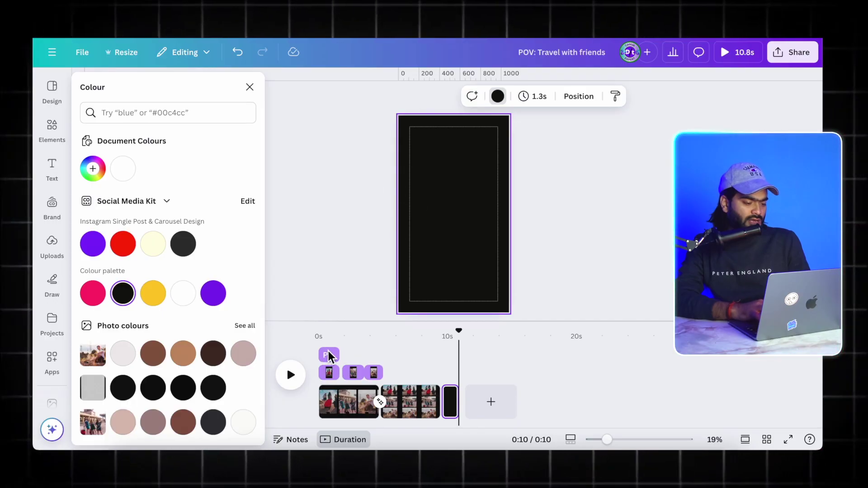
- Copy the 'POV: Travel with friends' caption and paste it onto the black closing page
click(328, 353)
click(453, 154)
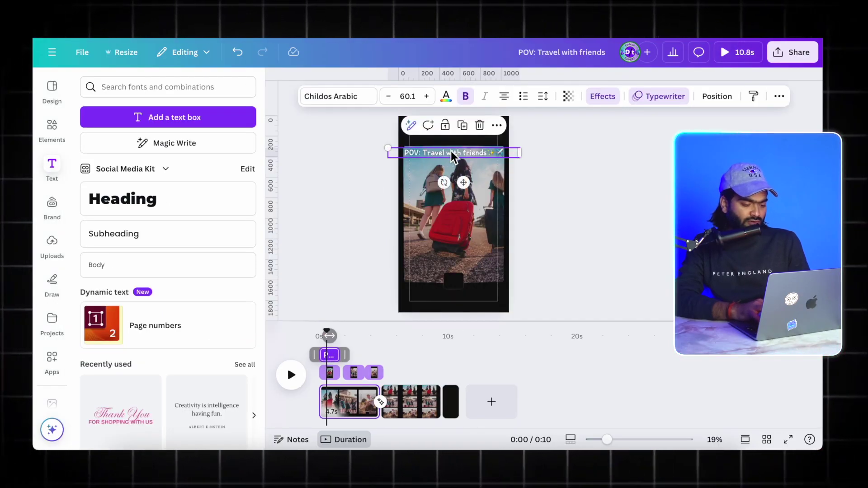
click(457, 397)
key(ctrl+v)
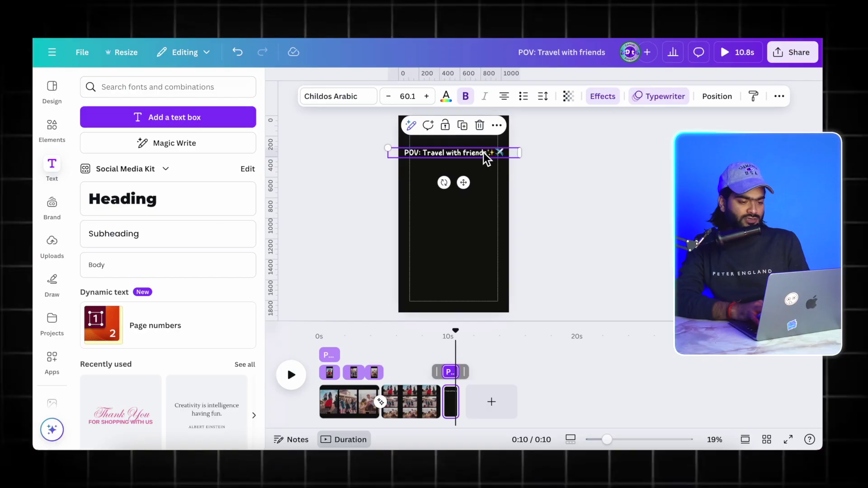
- Retype the pasted text as 'Live ONnnnn', enlarge it to size 272, and push it toward the right edge
drag(485, 153, 488, 208)
text(Live ONnnnn)
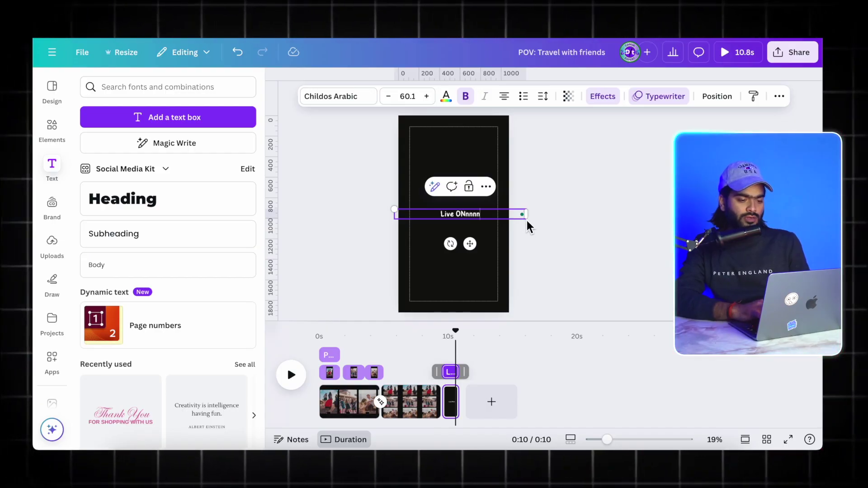
drag(527, 219, 756, 236)
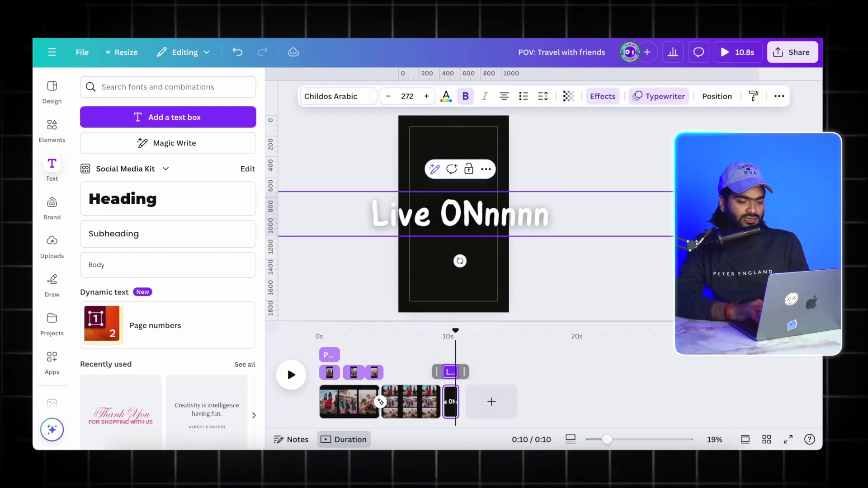
mouse_move(442, 228)
mouse_down()
mouse_move(514, 225)
mouse_move(443, 226)
mouse_up()
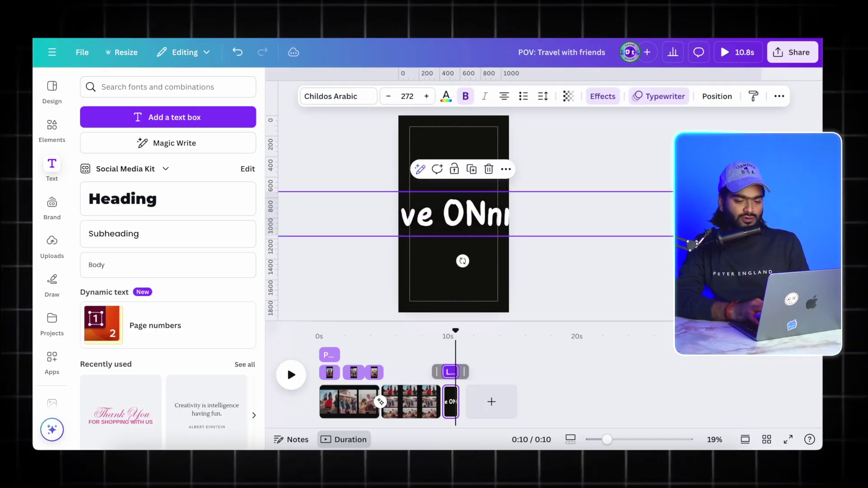
key(Escape)
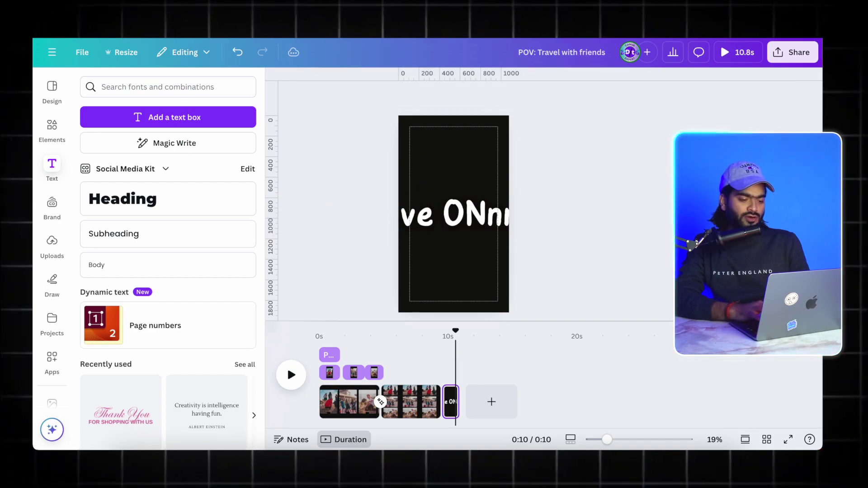
click(475, 216)
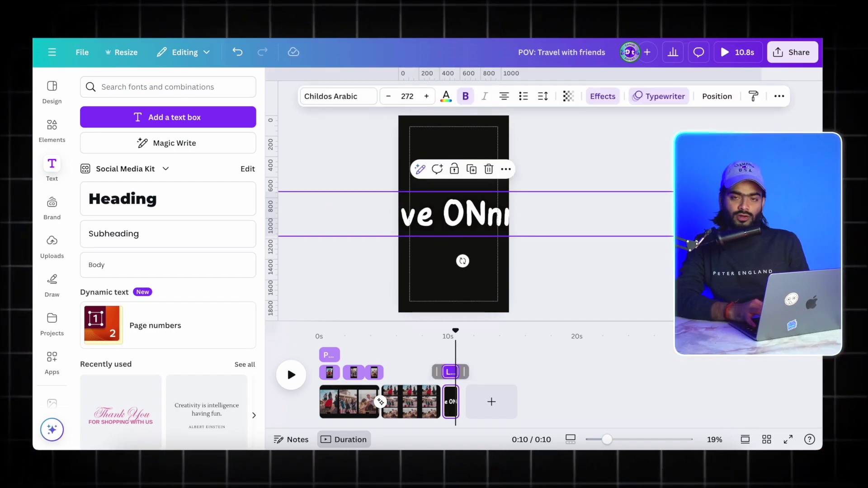
drag(678, 214, 619, 215)
drag(441, 226, 532, 224)
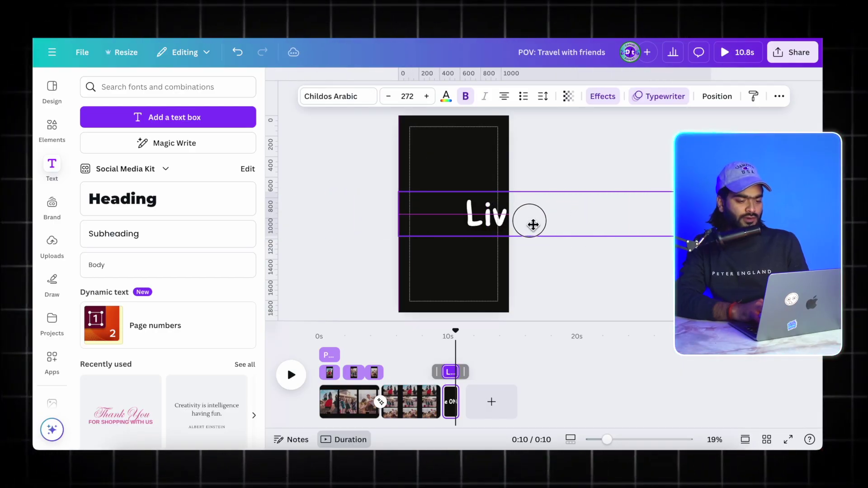
- Record a custom motion path for the Live ON text, then delete it to start over
click(644, 98)
click(149, 176)
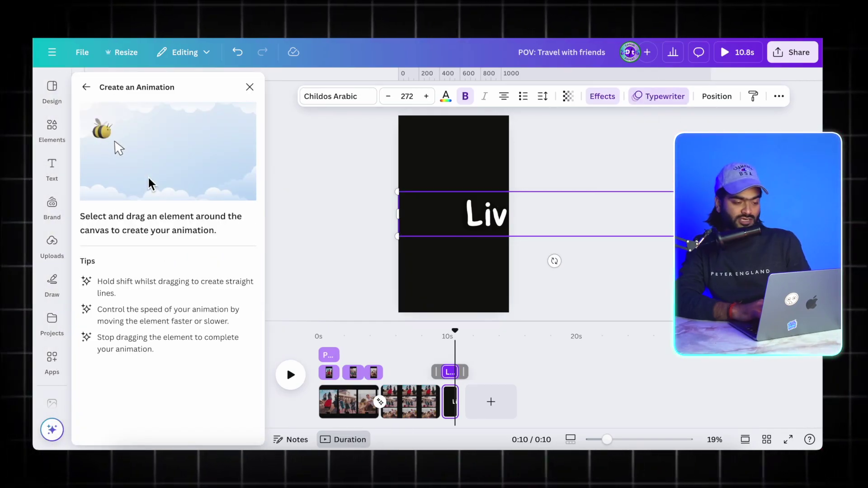
mouse_move(474, 225)
mouse_down()
mouse_move(312, 218)
mouse_move(514, 227)
mouse_move(497, 213)
mouse_up()
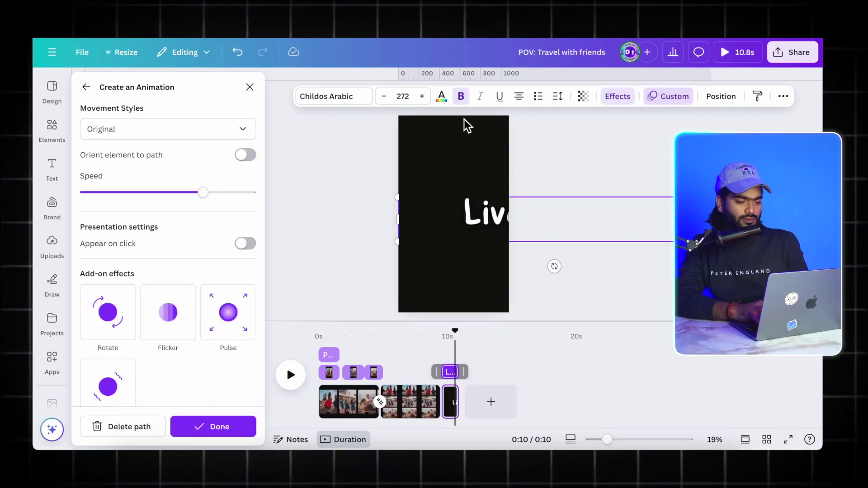
click(467, 131)
click(473, 235)
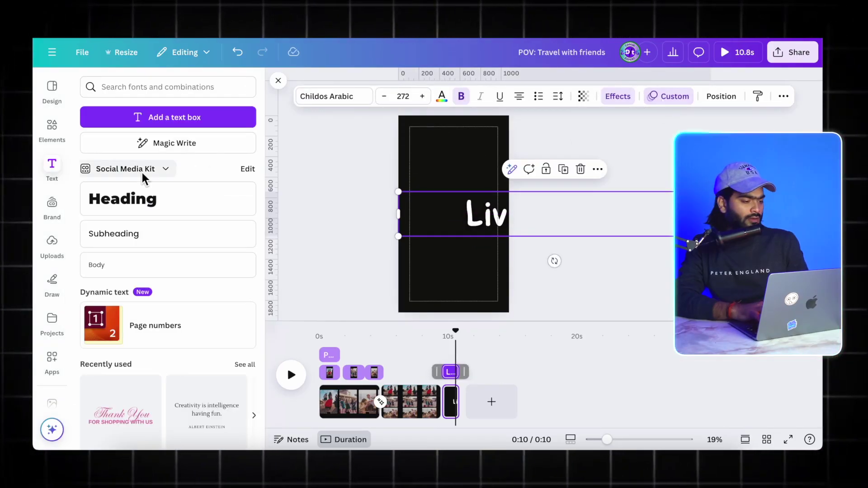
click(668, 99)
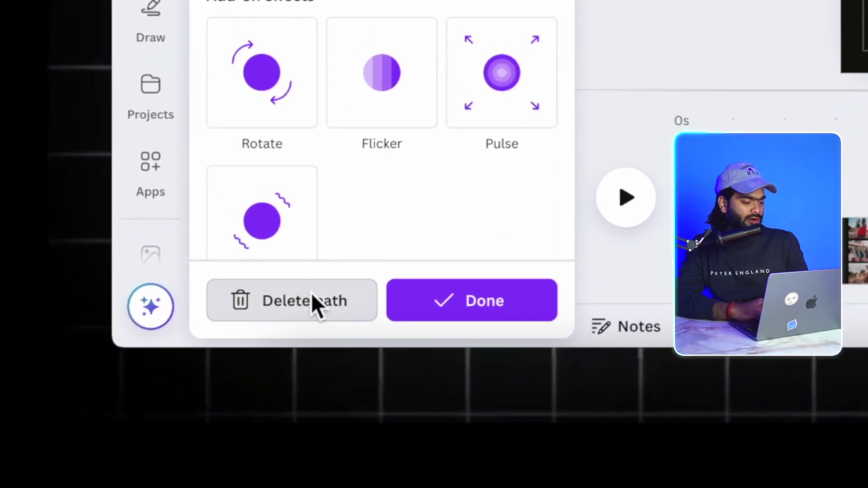
click(134, 426)
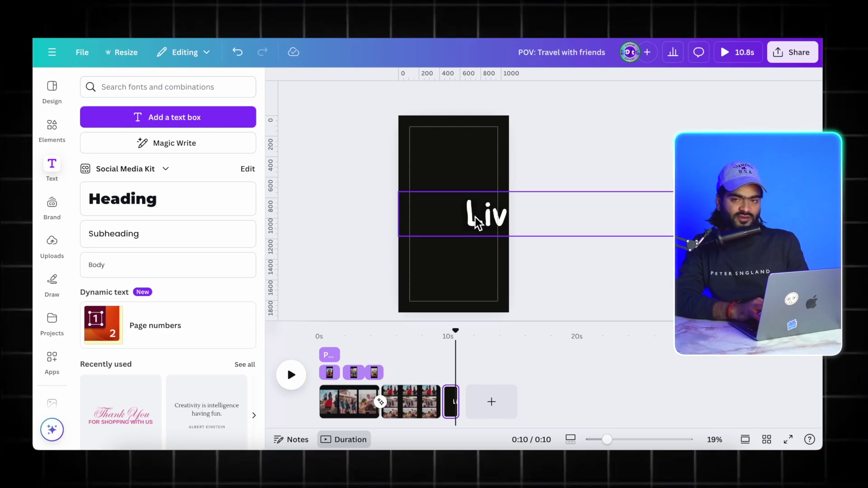
- Record a new custom motion path sliding the text left and back toward the right
click(476, 222)
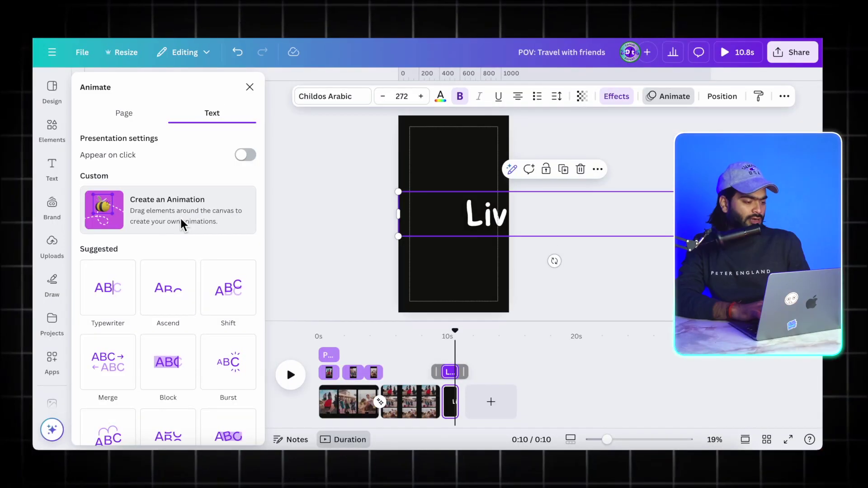
click(181, 223)
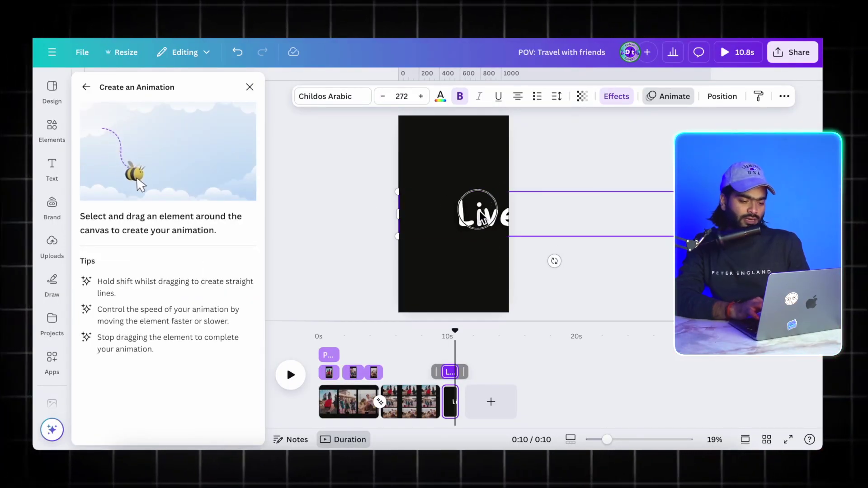
drag(483, 218, 347, 217)
drag(289, 216, 324, 217)
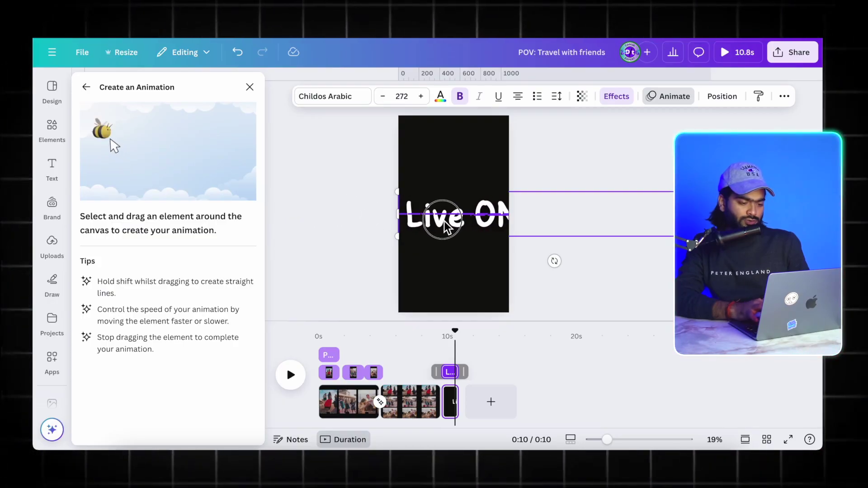
drag(406, 222, 401, 213)
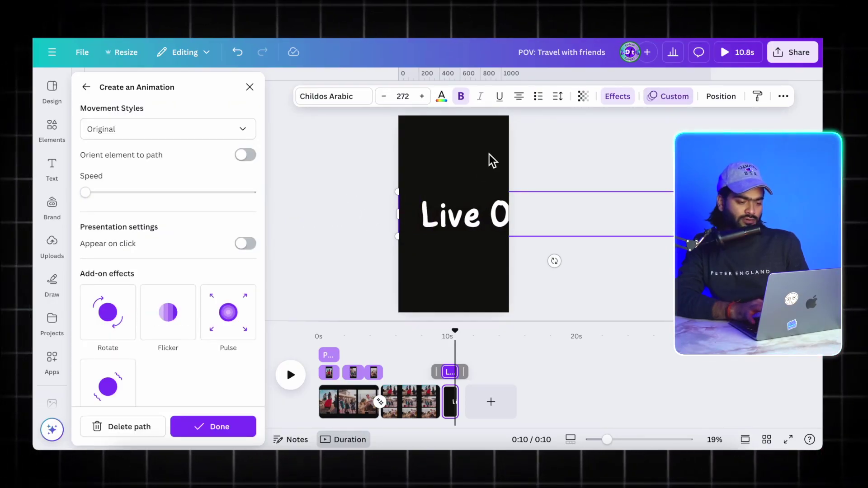
- Set the custom animation to the Smooth movement style at minimum speed
click(189, 128)
click(147, 179)
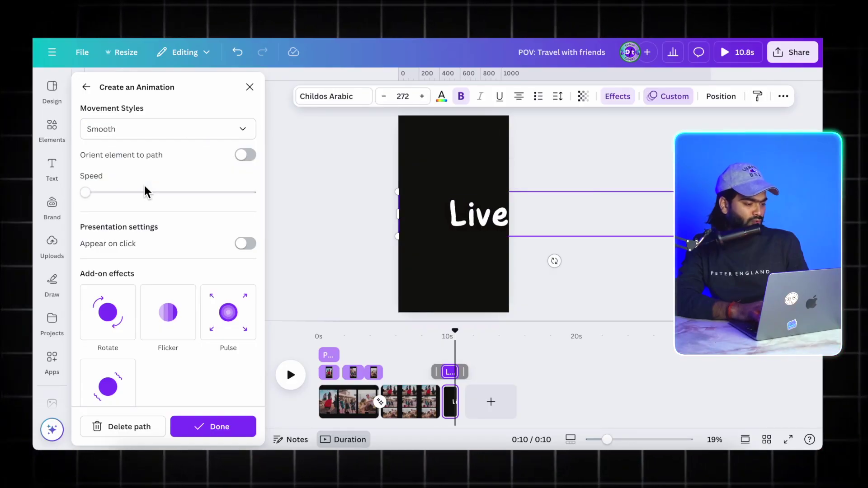
drag(93, 197, 73, 202)
click(347, 190)
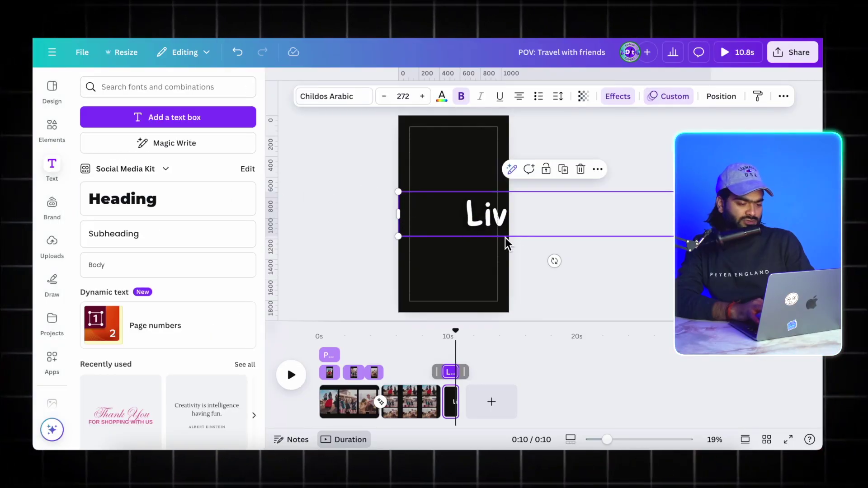
click(469, 170)
click(489, 206)
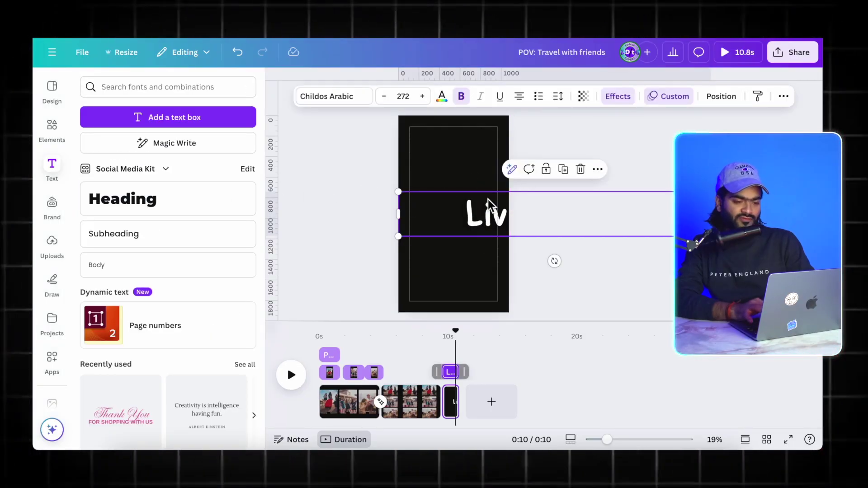
click(674, 97)
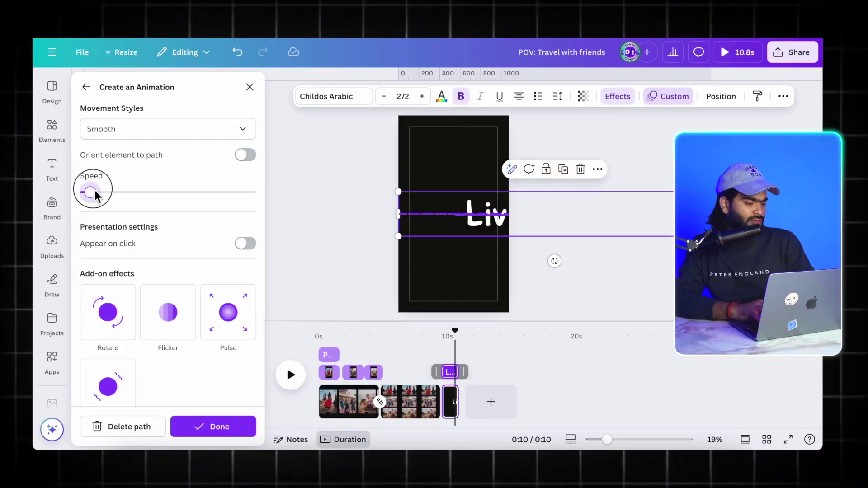
drag(96, 195, 62, 194)
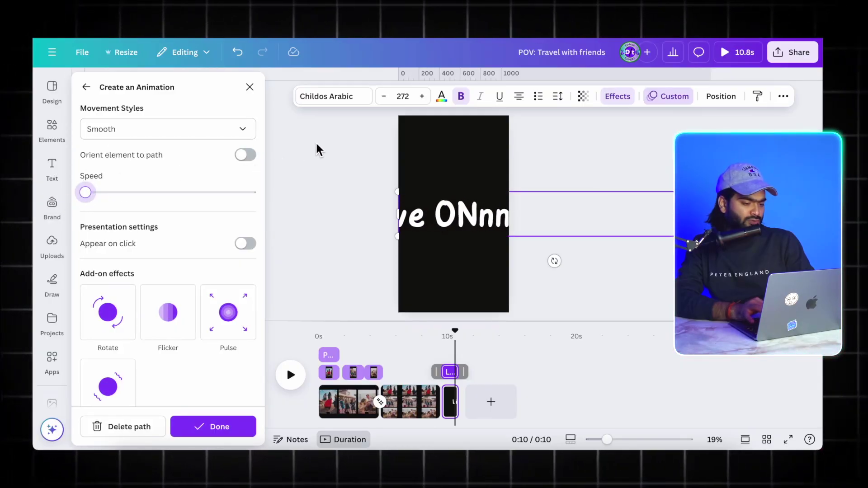
key(Escape)
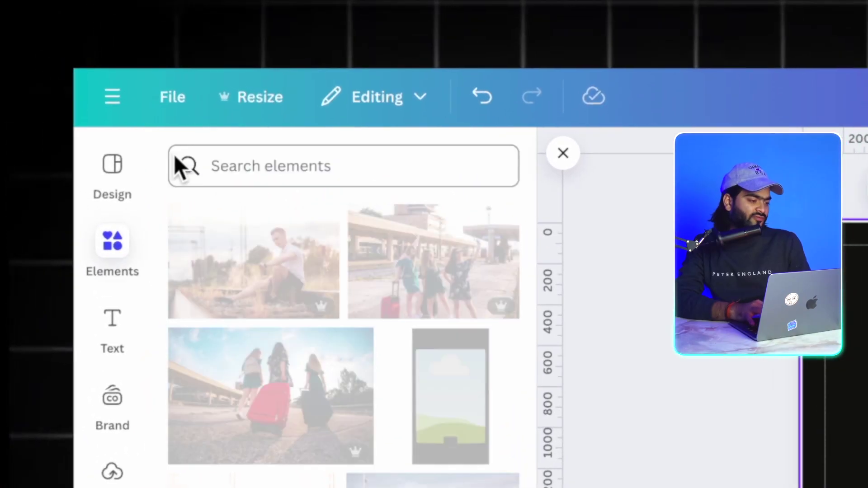
- Search audio for 'travel' and add the Traveling with You track to the timeline
click(174, 156)
text(travel)
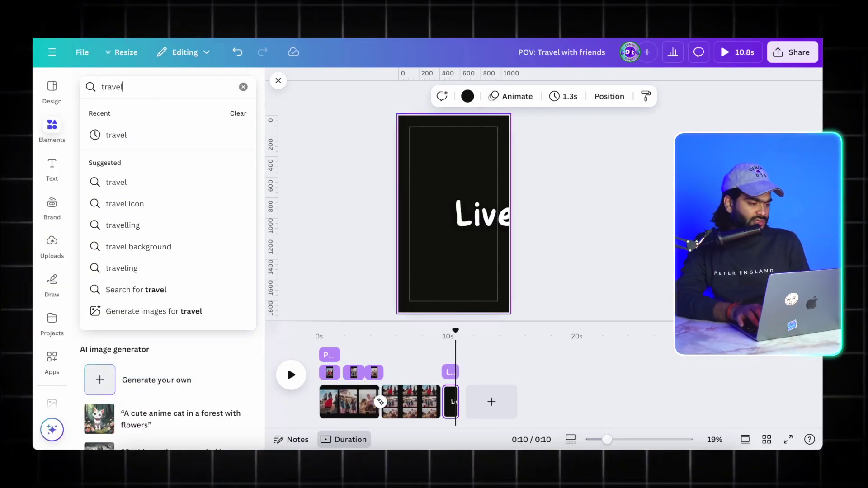
key(Return)
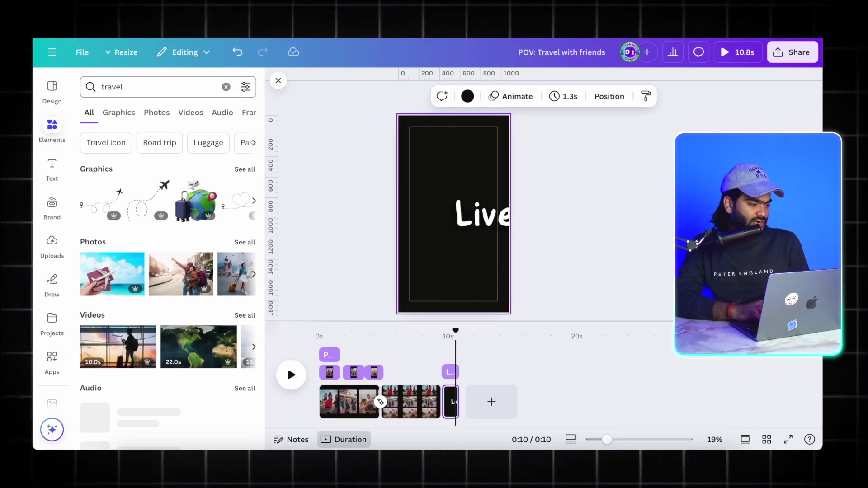
click(222, 114)
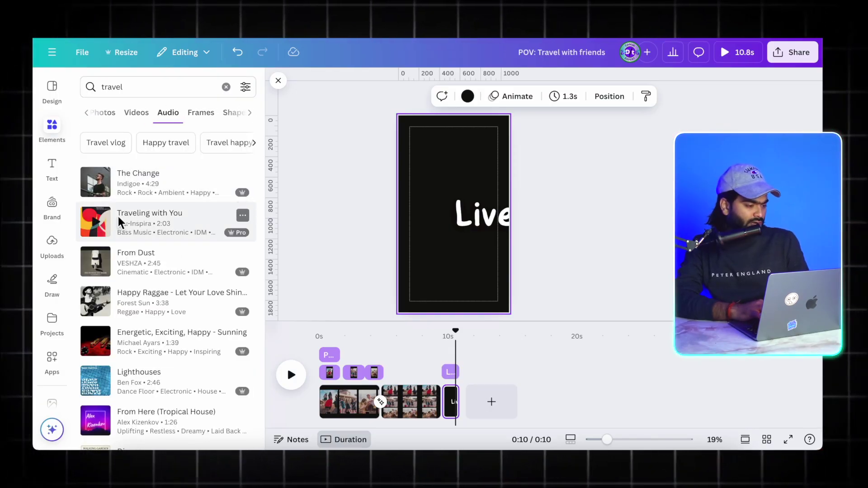
drag(120, 225, 323, 413)
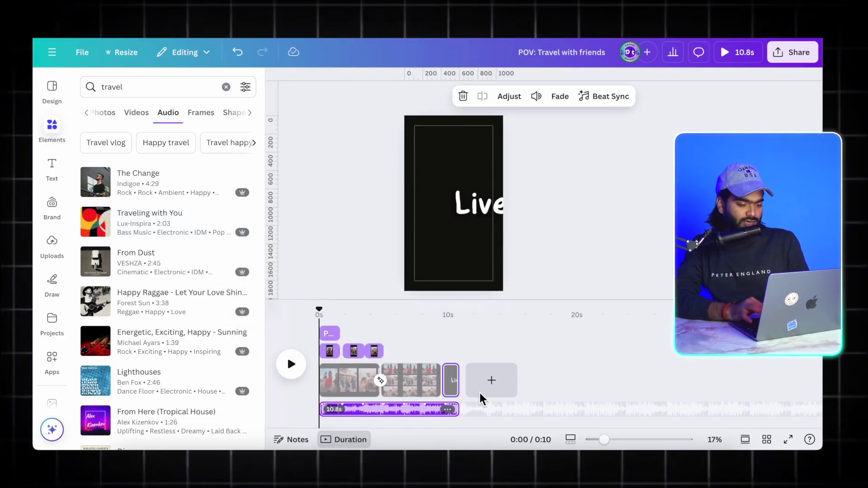
- Lengthen the closing Live ON page from 1.3s to 2.0s
click(529, 291)
click(460, 405)
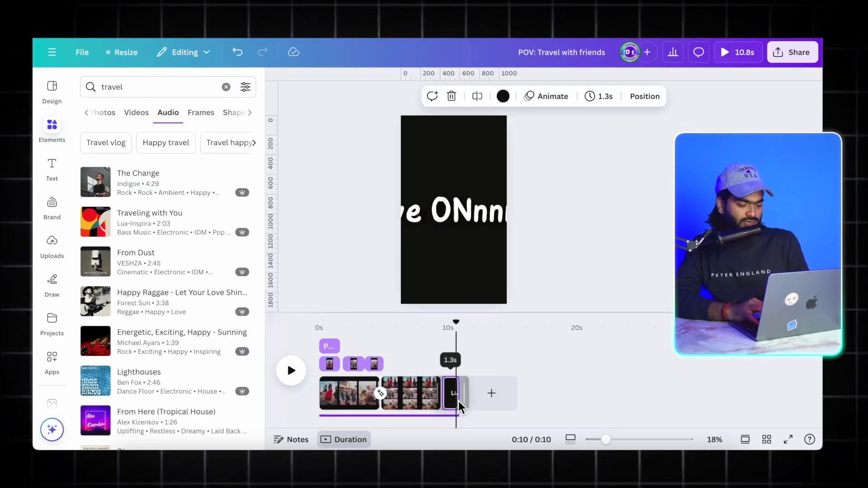
drag(471, 400, 469, 413)
- Give the music track a 0.3s fade-in and 1.0s fade-out
click(467, 412)
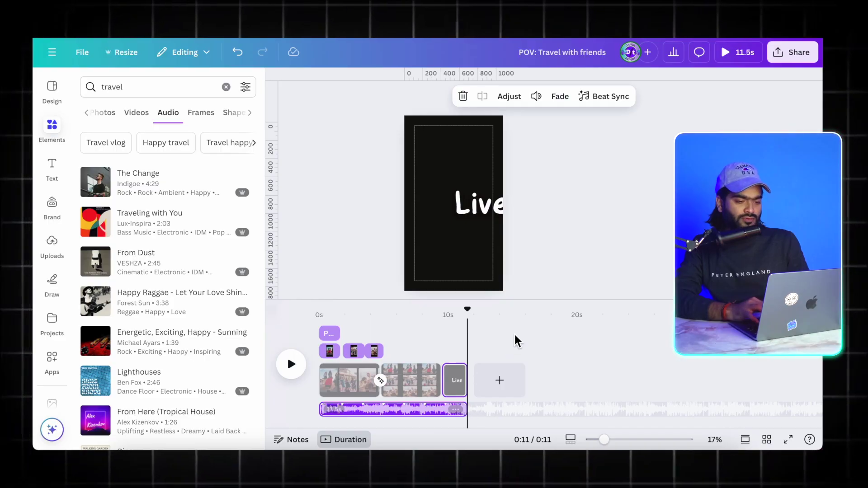
click(560, 96)
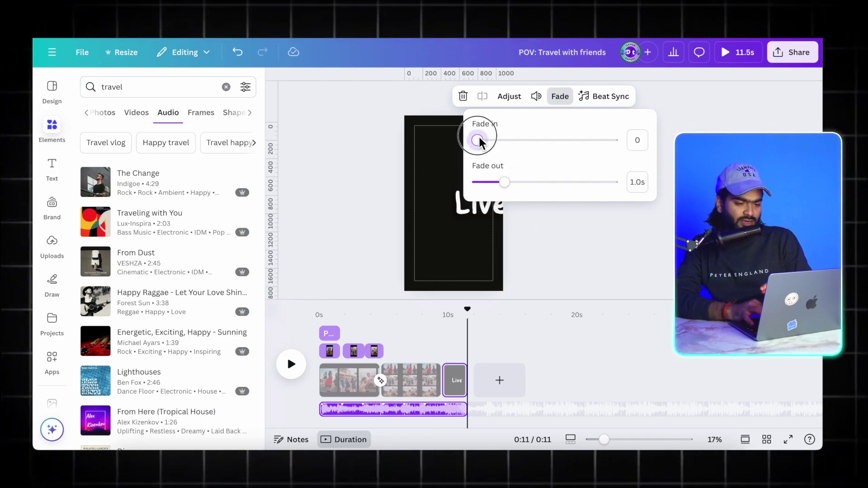
click(544, 242)
click(473, 329)
- Rewind the playhead to 0s to preview the 11.5s, three-page reel from the beginning
drag(473, 330, 318, 326)
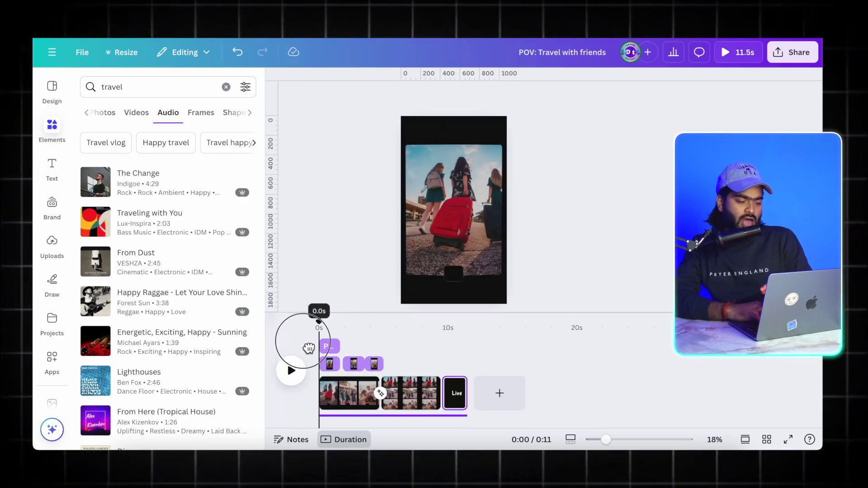